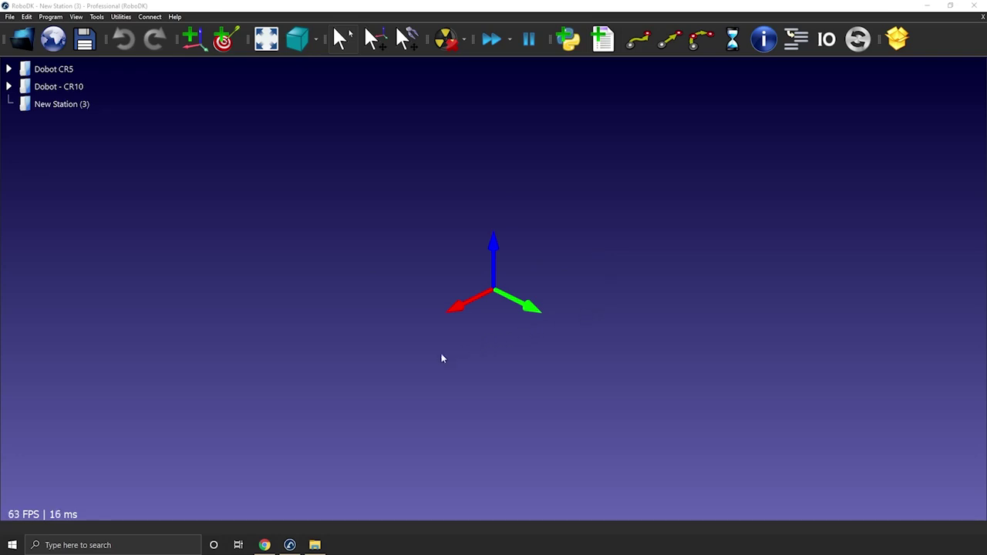
Step: Switch to Chrome and filter the RoboDK robot library by the Dobot brand
left_click(265, 545)
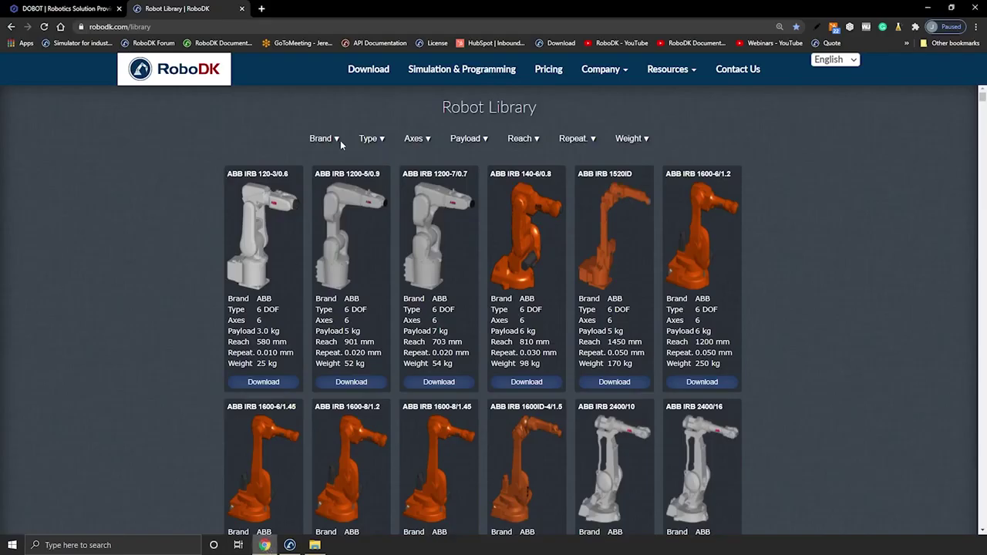
left_click(334, 138)
left_click(316, 228)
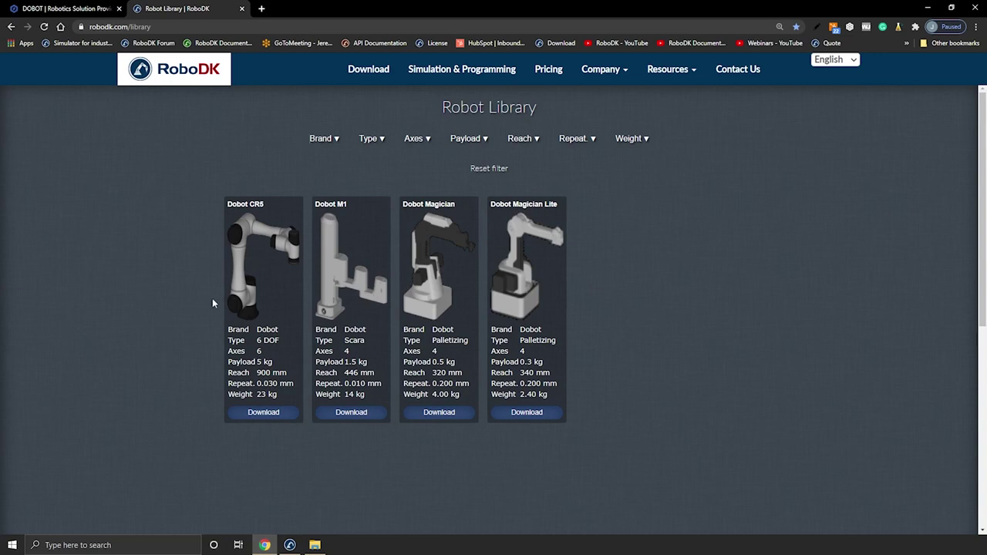
Step: Switch to RoboDK and examine the 6 axes collaborative robot parameters in an enlarged Model Mechanism or Robot dialog, and close it
left_click(290, 546)
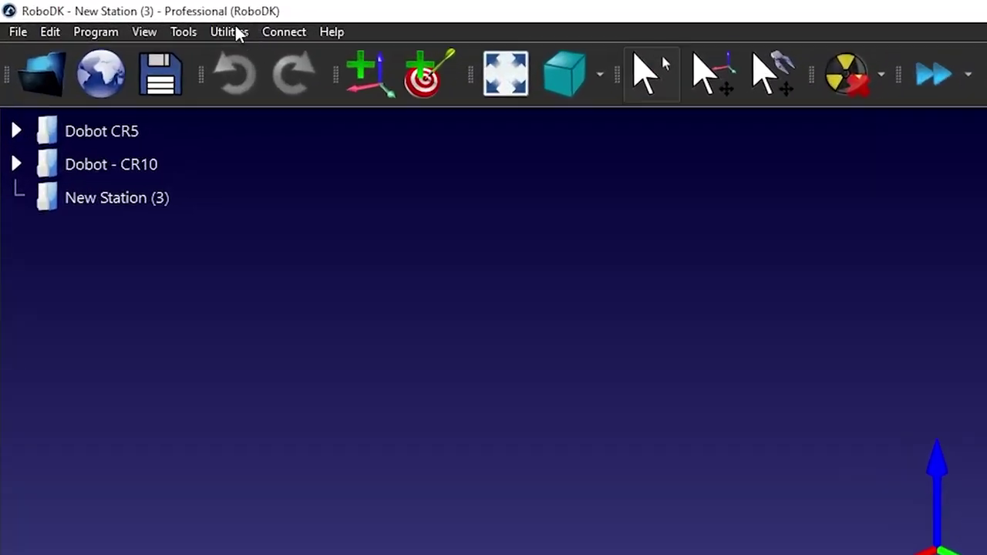
left_click(122, 17)
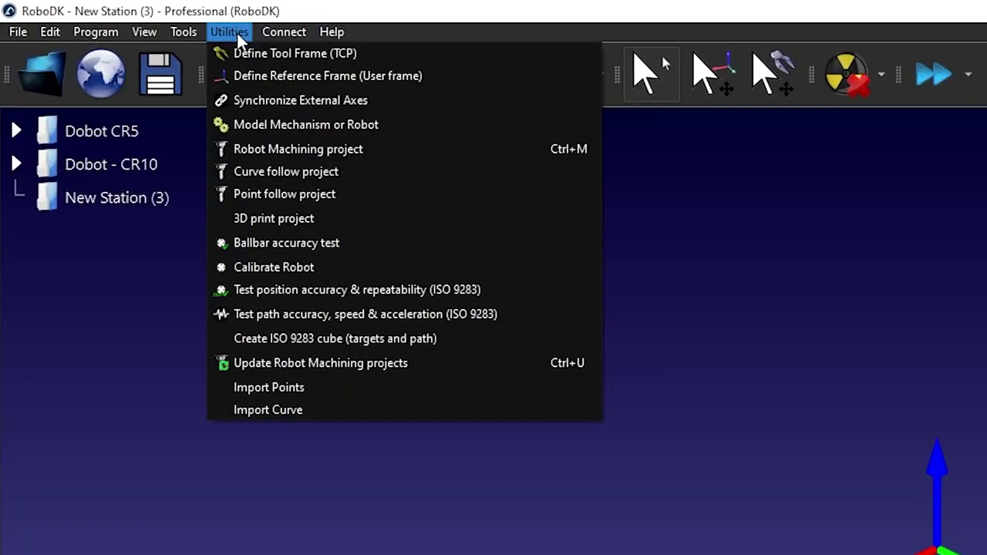
left_click(416, 135)
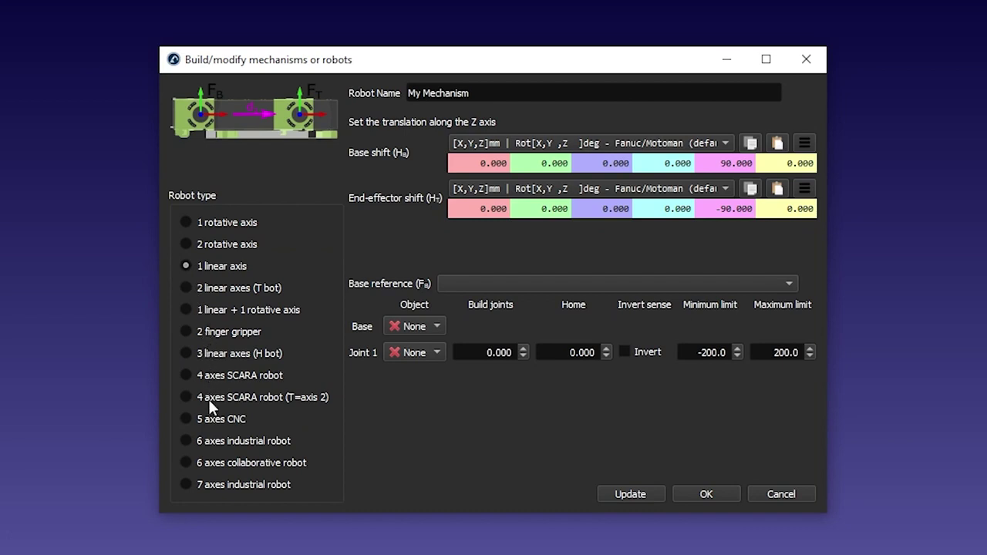
left_click(226, 463)
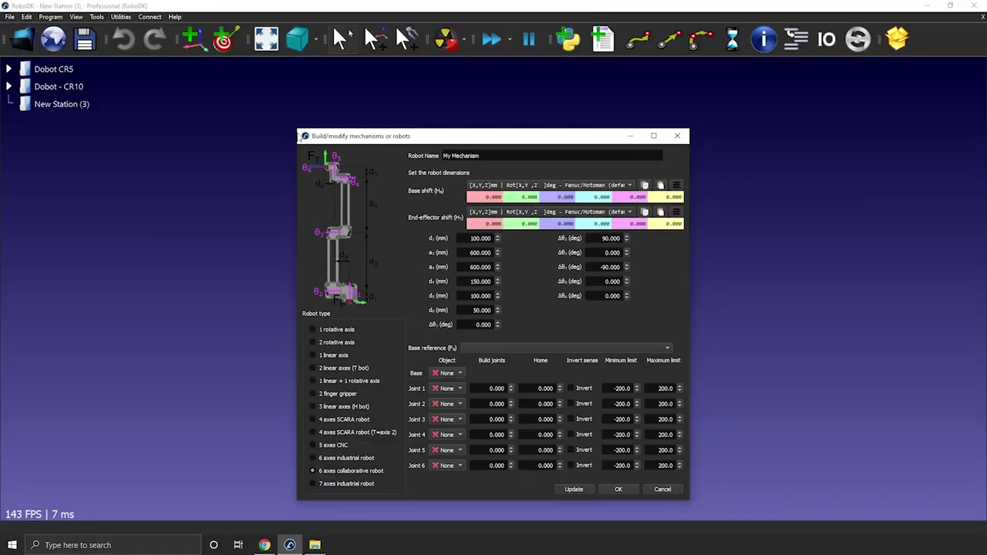
left_click_drag(298, 131, 189, 38)
left_click_drag(286, 48, 433, 37)
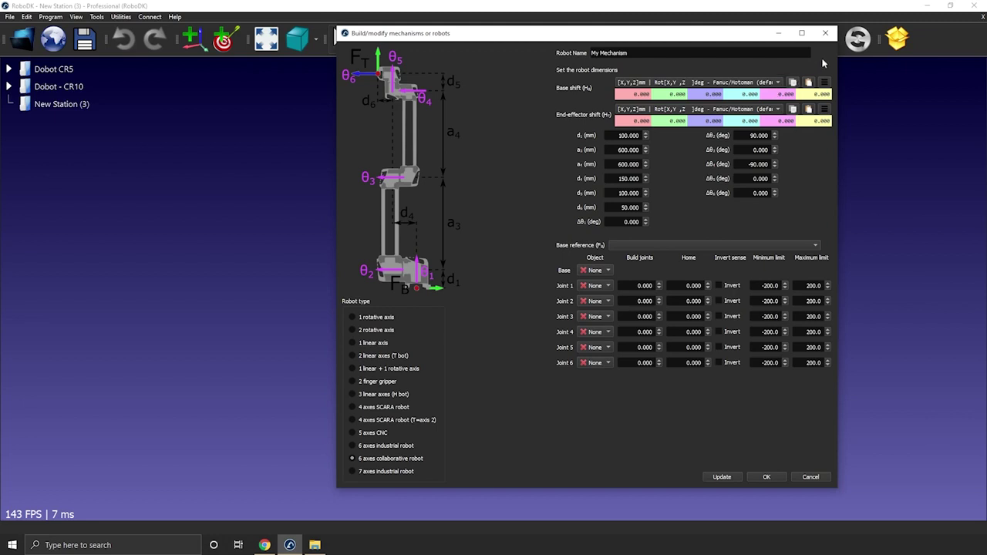
left_click(827, 34)
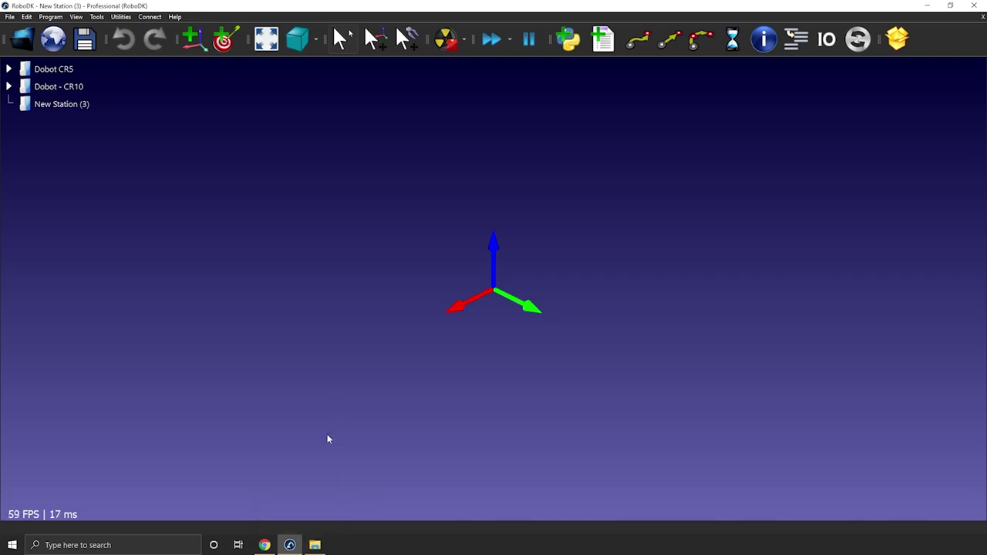
Step: Show the Collaborative robot folder of STEP files, and open the CR10 product page on the Dobot website in Chrome
left_click(315, 546)
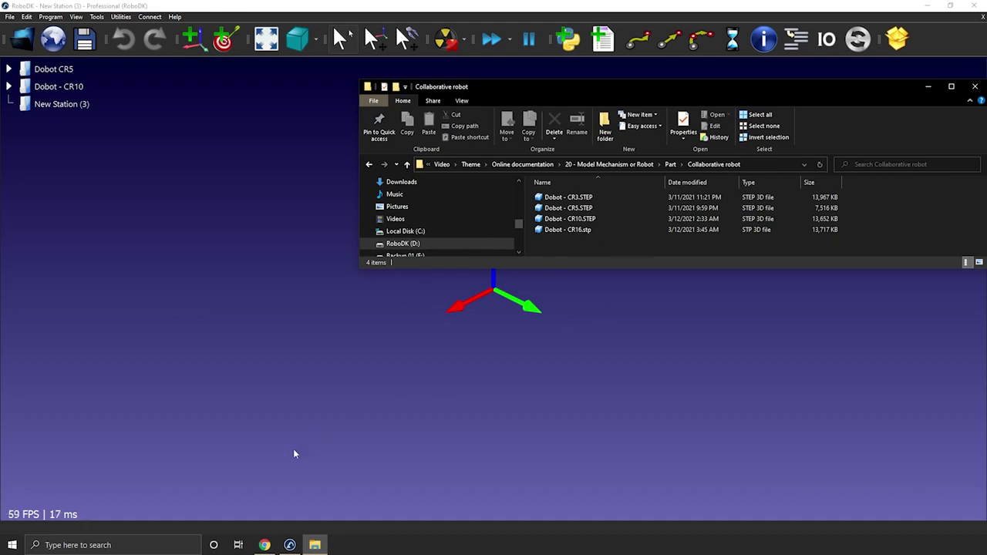
left_click(265, 545)
left_click(75, 10)
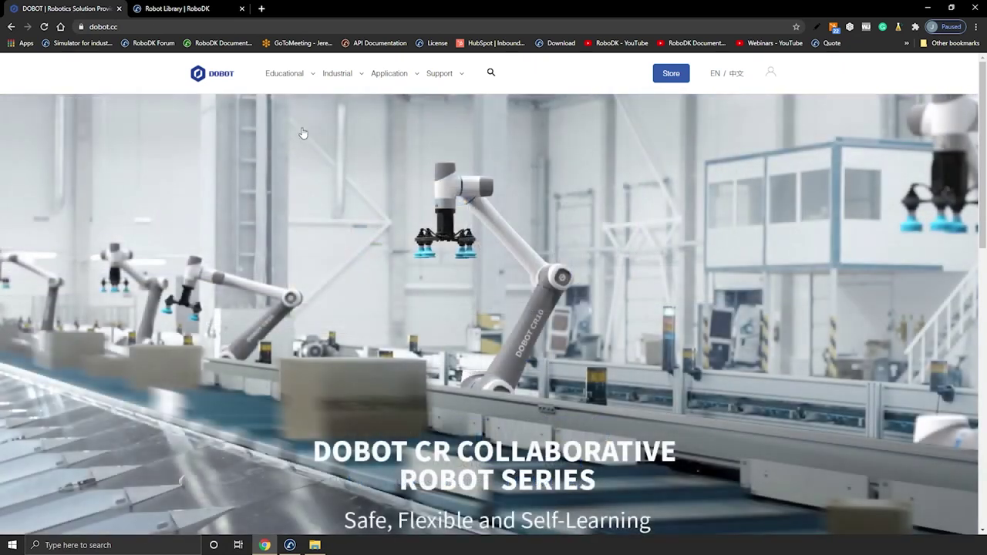
mouse_move(339, 73)
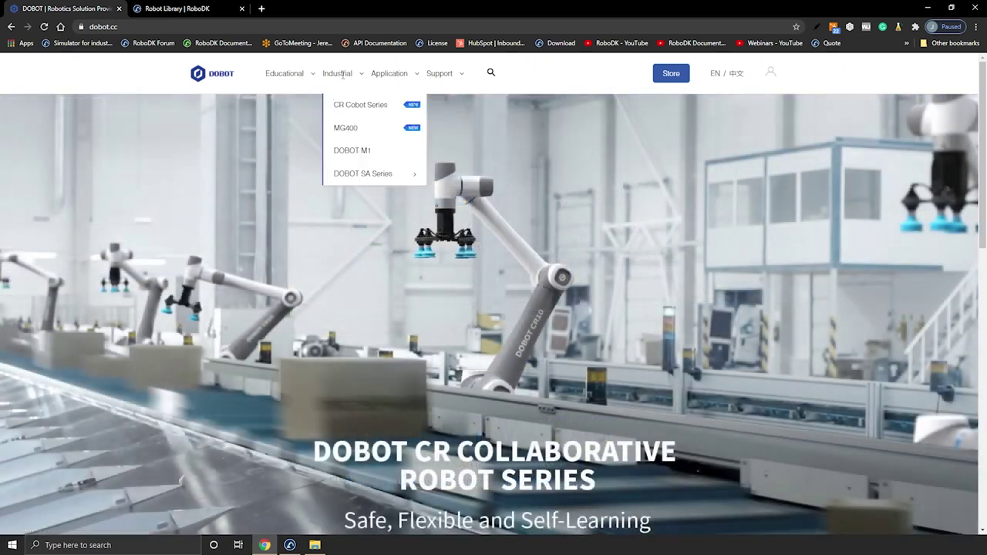
mouse_move(346, 104)
left_click(457, 152)
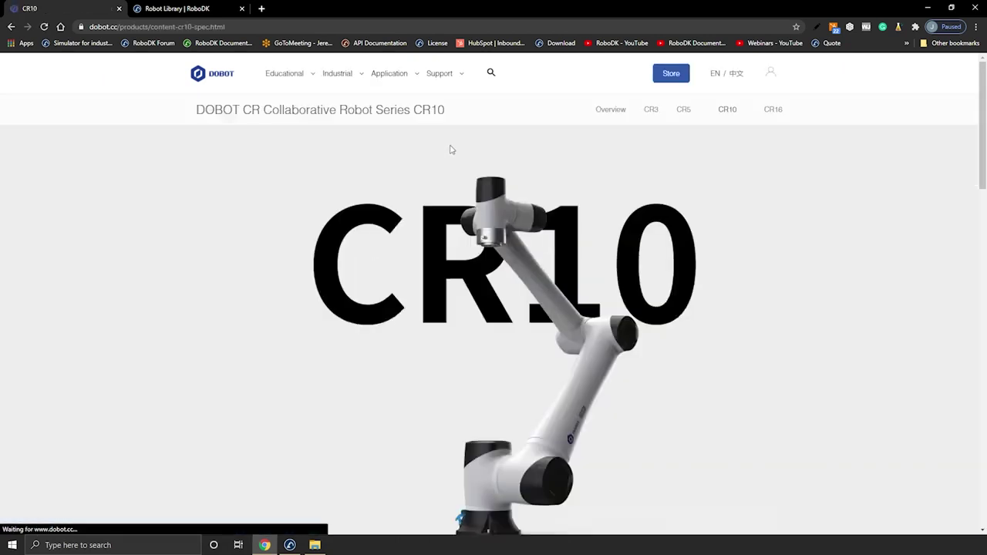
Step: Examine the CR10 reach drawing's dimensions and the joint ranges in its specifications table
scroll(452, 148, "down", 6)
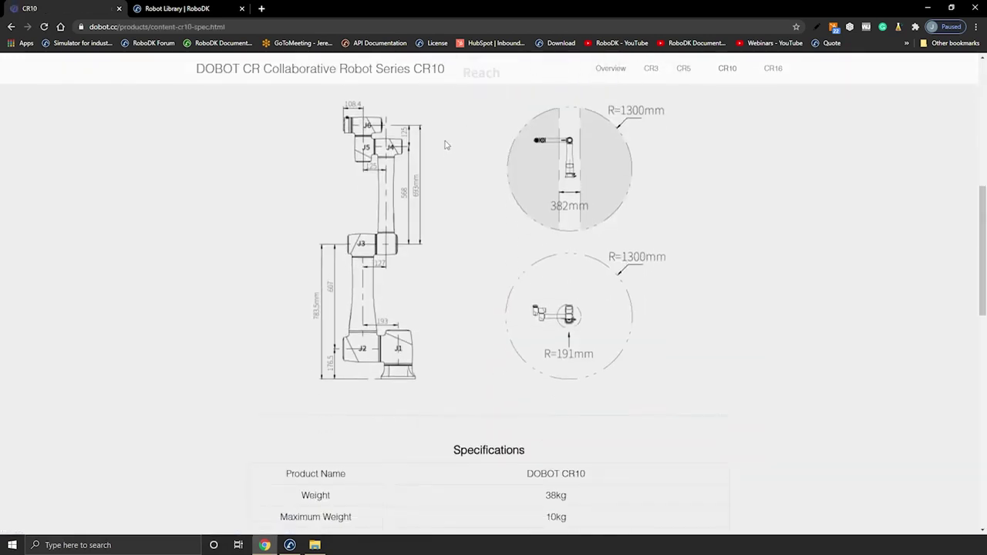
scroll(432, 159, "up", 1)
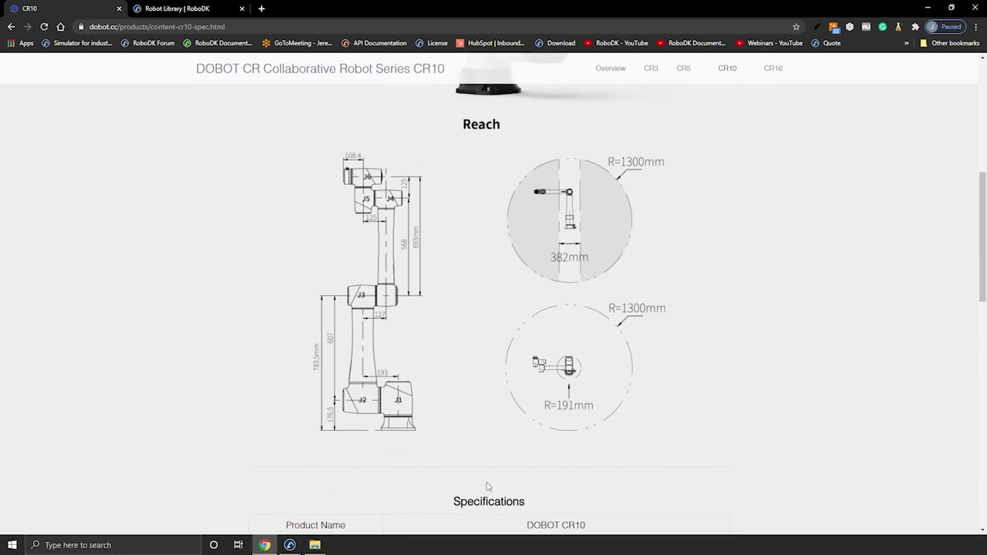
scroll(479, 380, "down", 5)
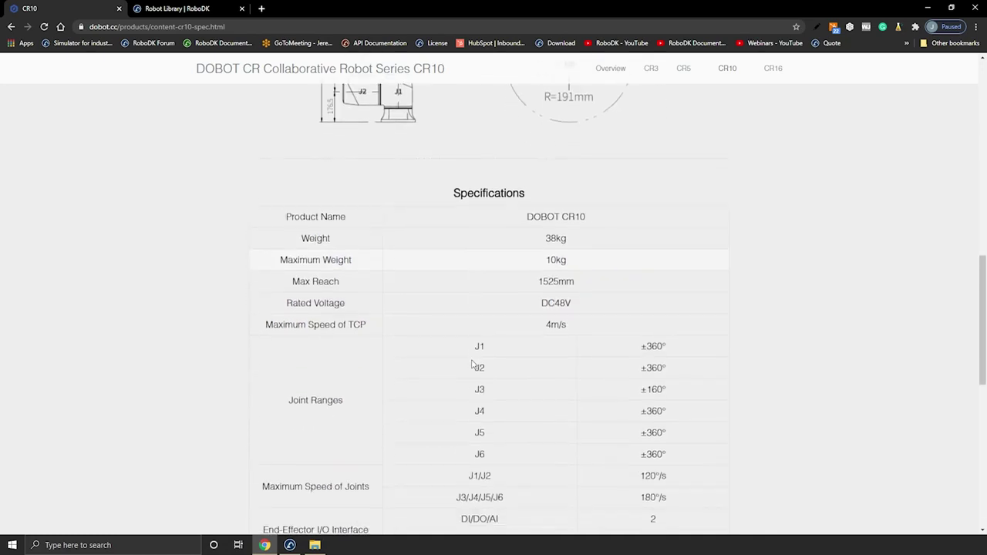
scroll(473, 362, "down", 3)
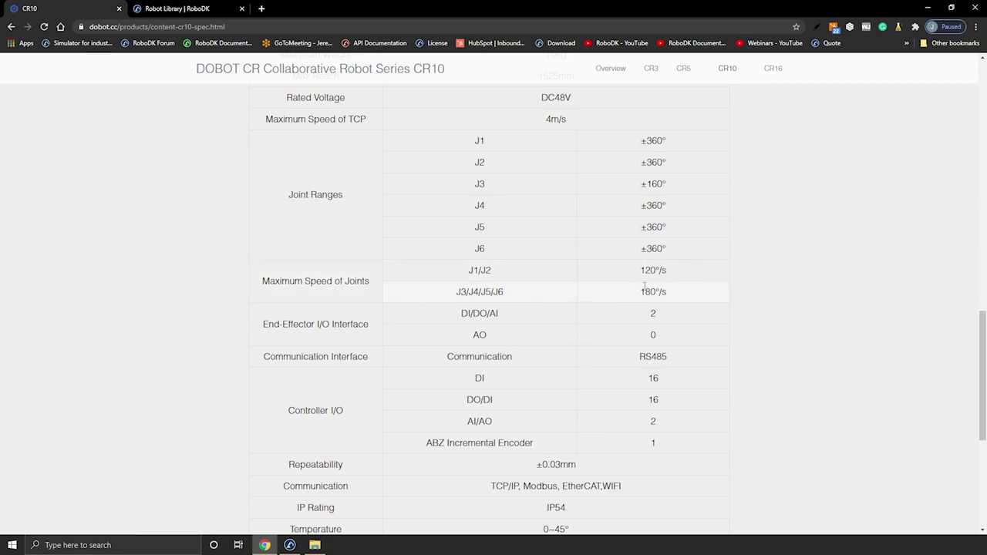
scroll(640, 289, "up", 7)
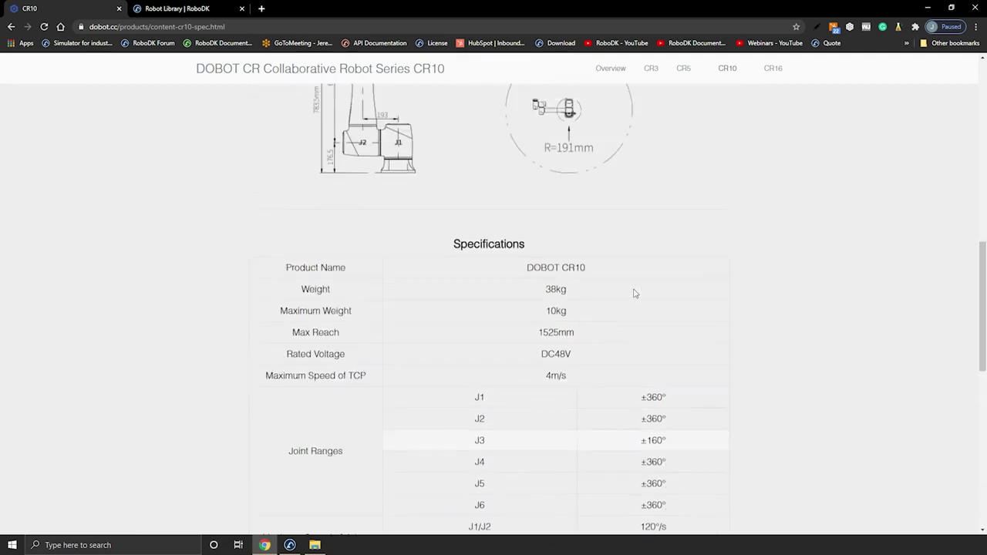
Step: Switch to RoboDK and import Dobot - CR10.STEP from the Collaborative robot folder into New Station (3)
left_click(290, 546)
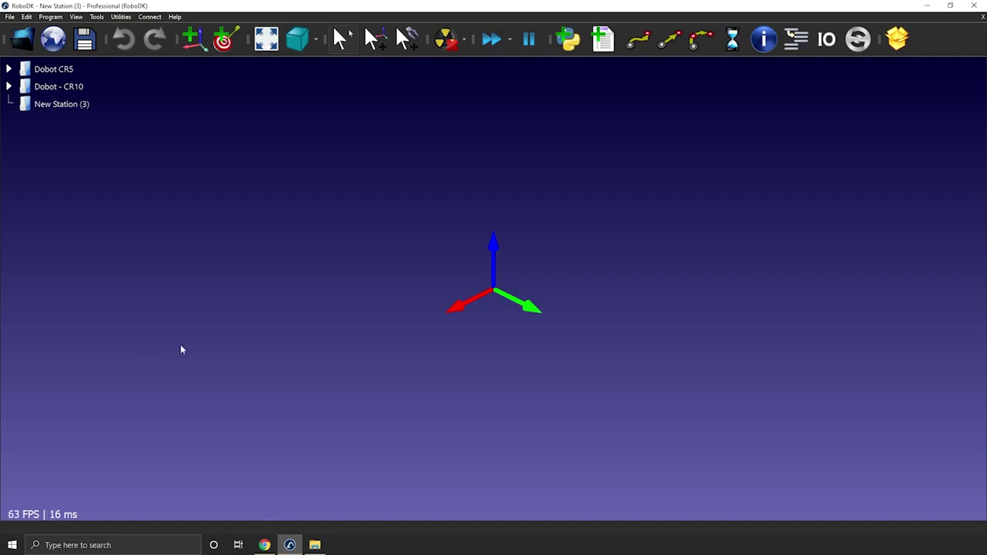
left_click(315, 545)
left_click_drag(555, 220, 335, 332)
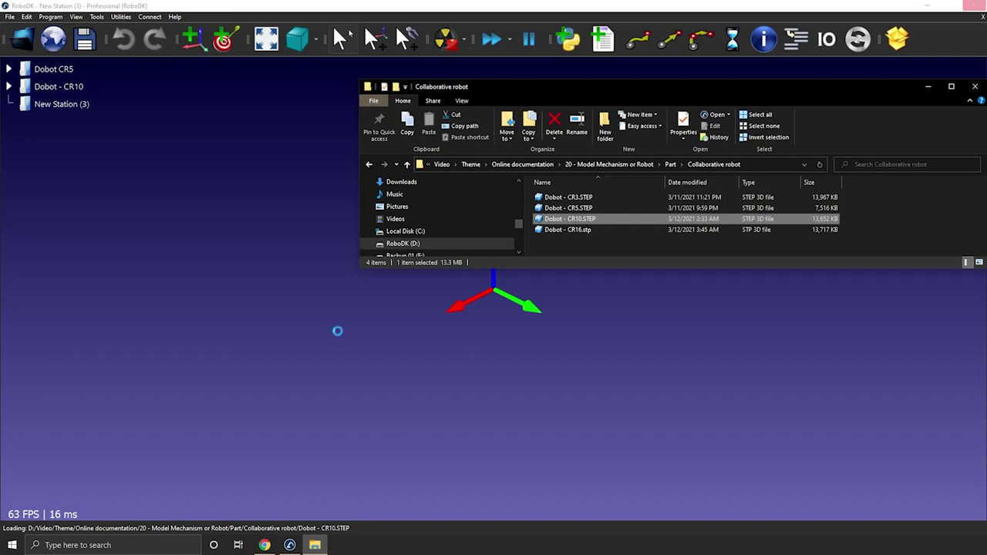
scroll(342, 329, "down", 5)
left_click_drag(341, 327, 379, 341)
left_click(99, 119)
Step: Open the Model Mechanism or Robot utility, choose 6 axes collaborative robot, and enlarge the dialog to view its diagram beside the model
left_click(121, 17)
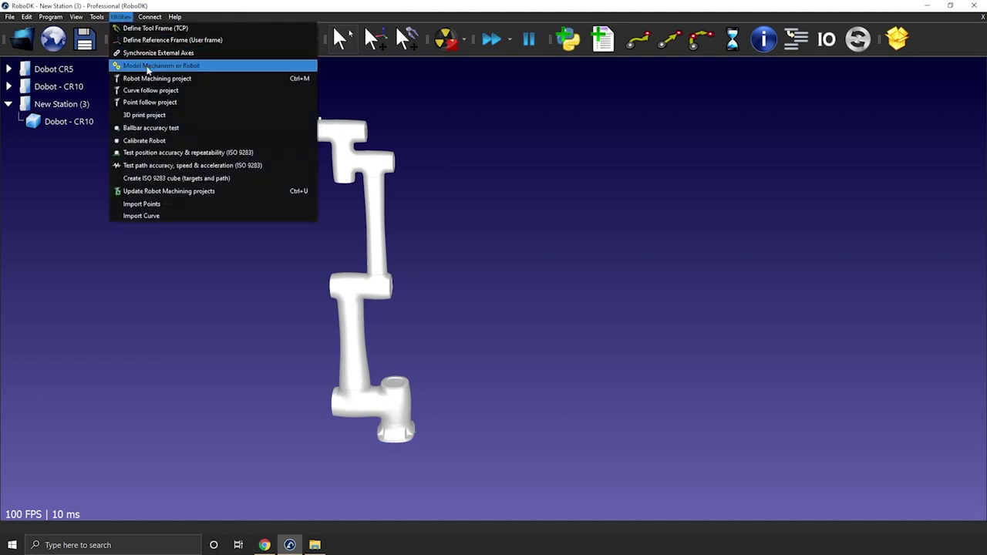
left_click(148, 66)
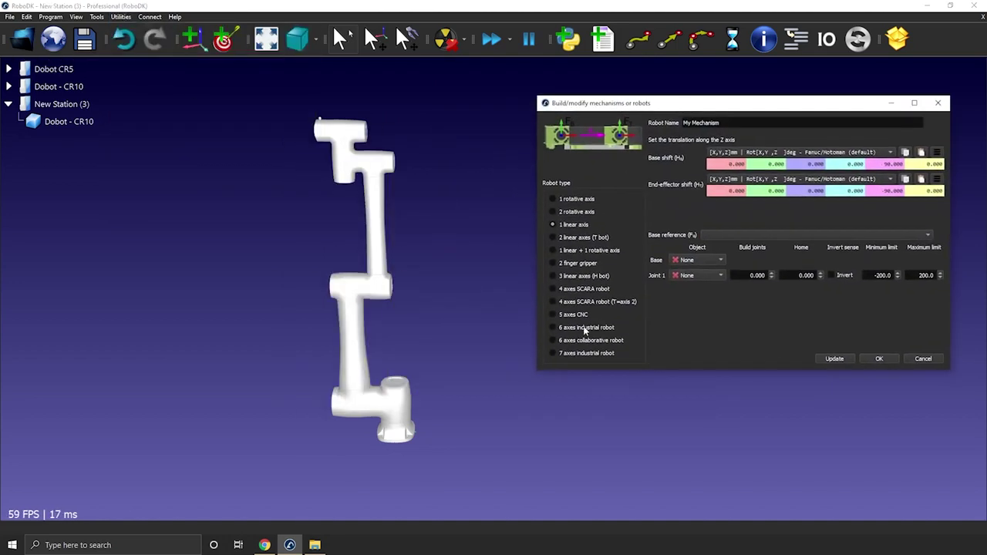
left_click(584, 342)
left_click_drag(538, 98, 463, 15)
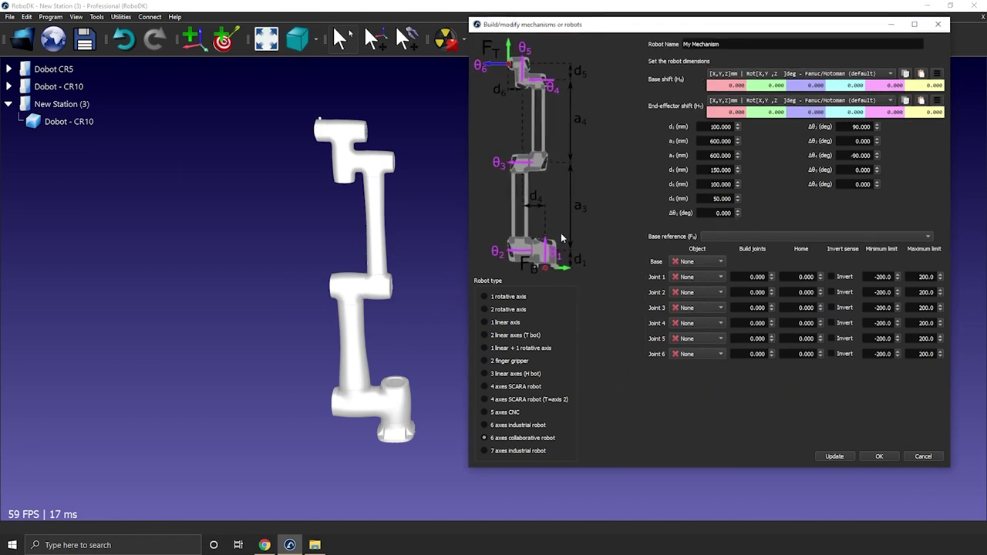
Step: Make the object reference of the imported Dobot - CR10 model visible at its base
left_click_drag(367, 281, 324, 221)
left_click(301, 386)
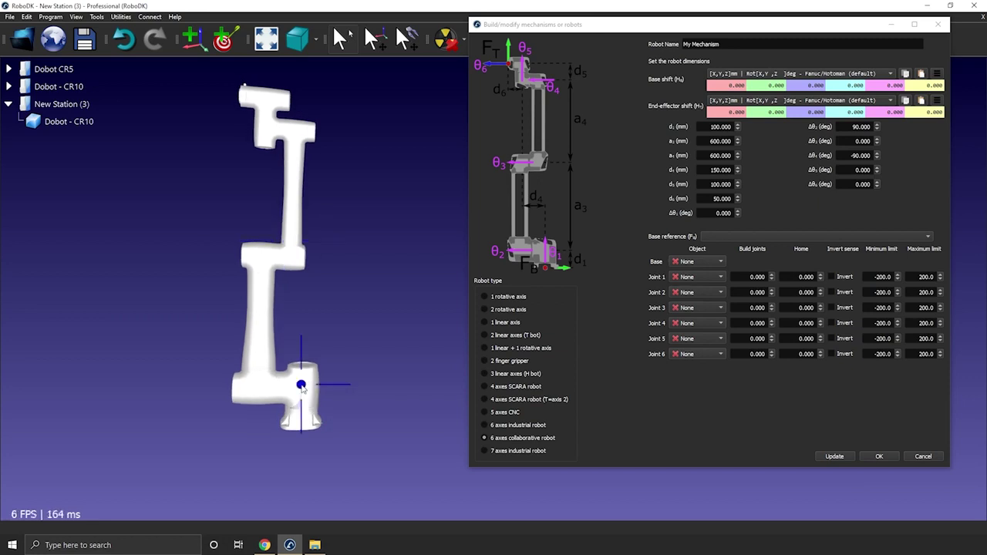
right_click(303, 388)
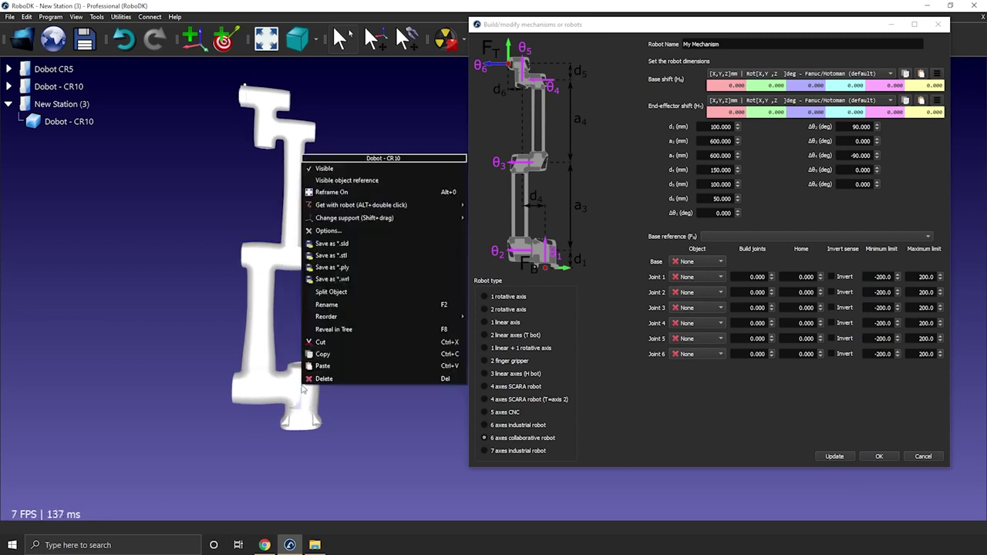
left_click(327, 182)
left_click_drag(318, 266, 334, 378)
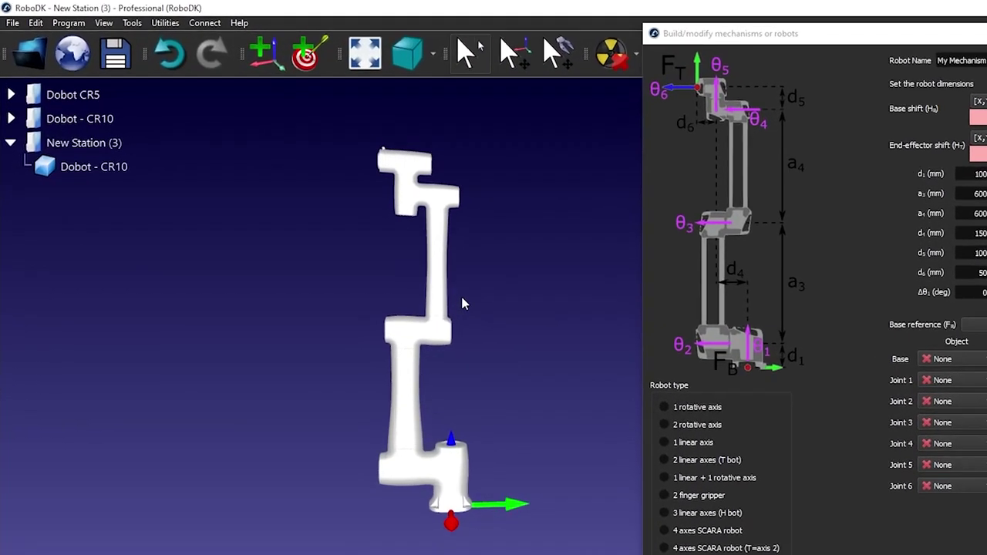
Step: Add a reference frame named Frame Robot and nest the Dobot - CR10 object under it
left_click(378, 72)
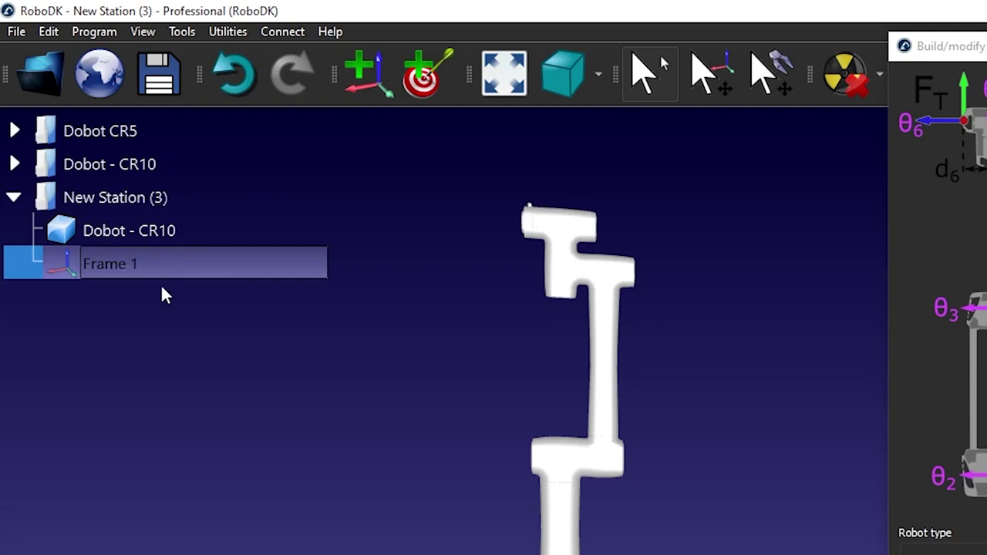
key("F2")
key("End")
key("BackSpace")
type("Robot")
key("Return")
left_click_drag(129, 232, 153, 265)
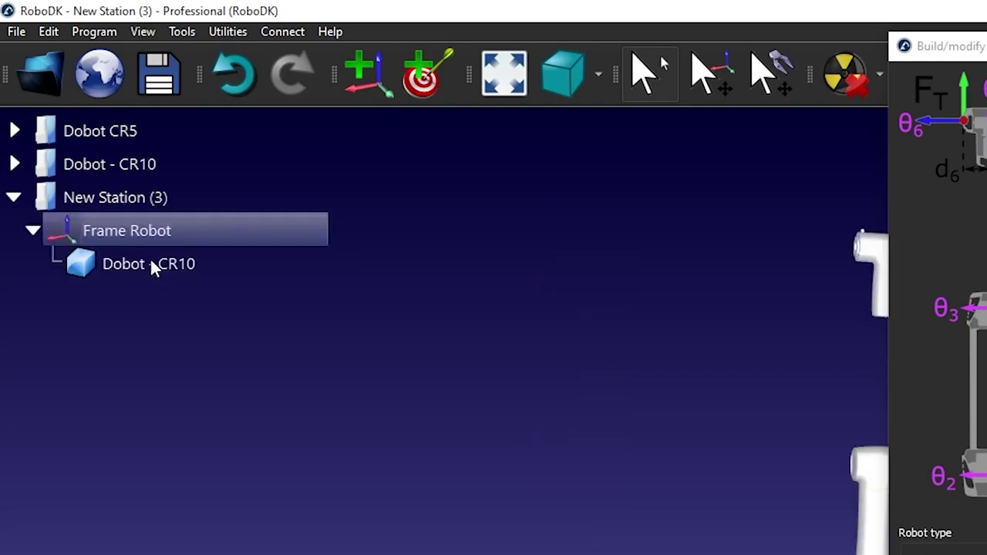
left_click(153, 260)
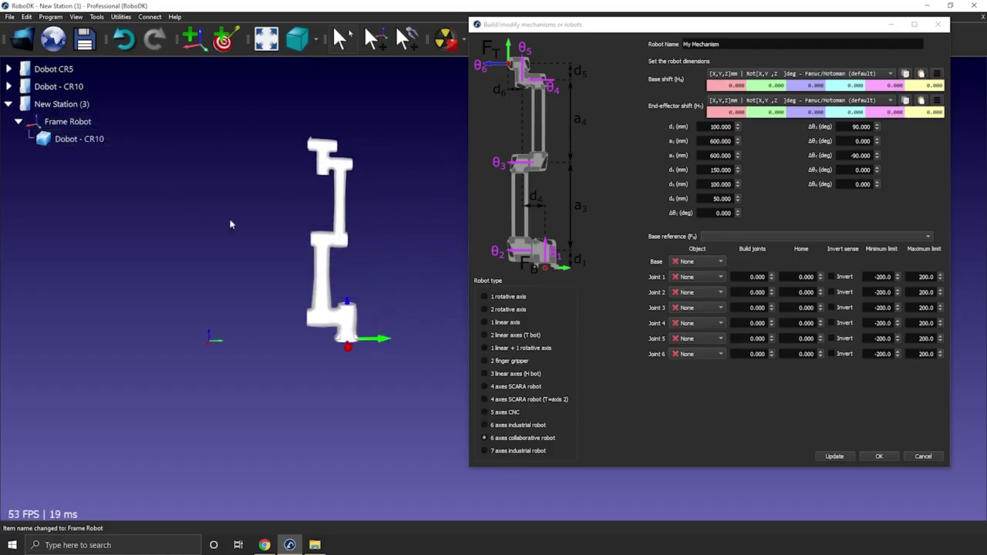
Step: Close the mechanism dialog, split the Dobot - CR10 object, and select all of its separated parts from CR10-0 to CR10-6
left_click(938, 25)
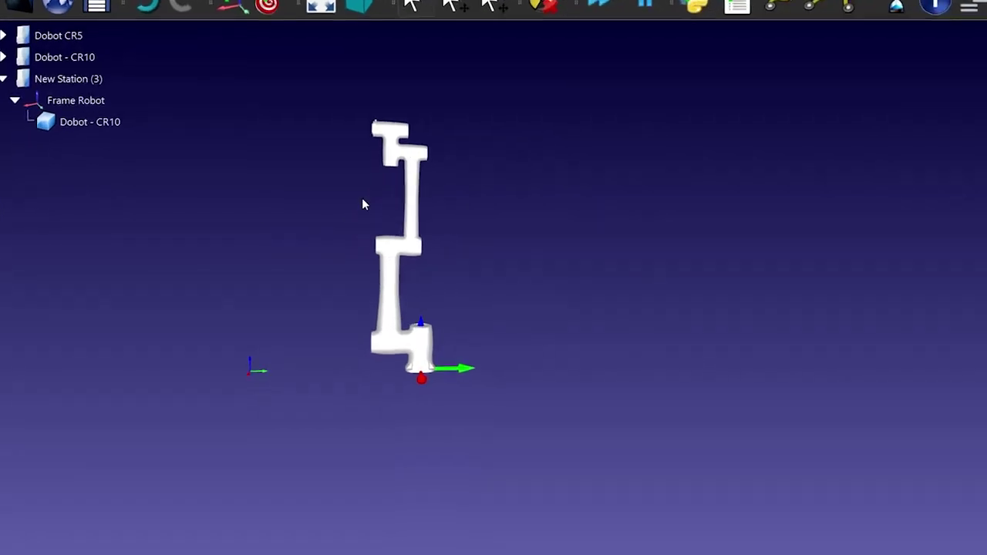
right_click(102, 121)
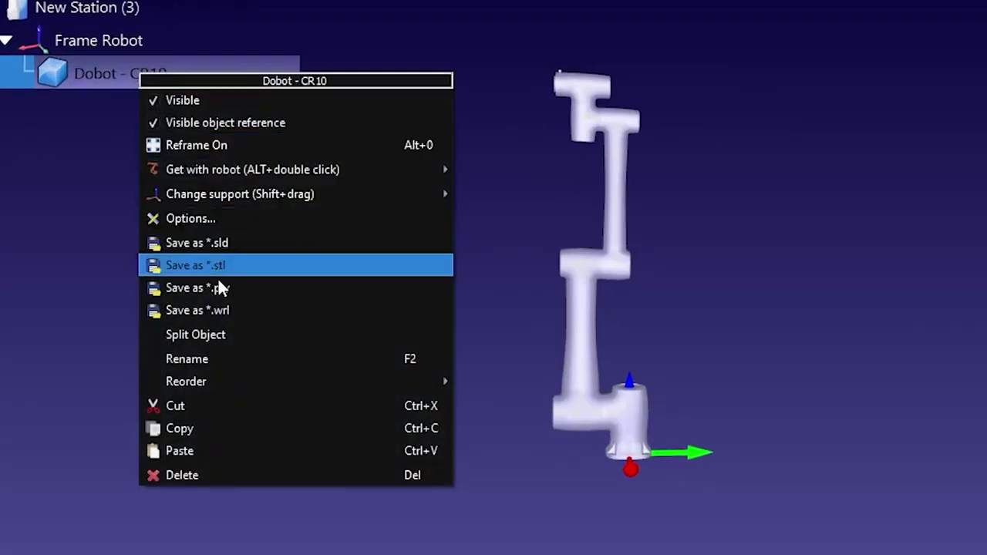
left_click(220, 334)
left_click(25, 73)
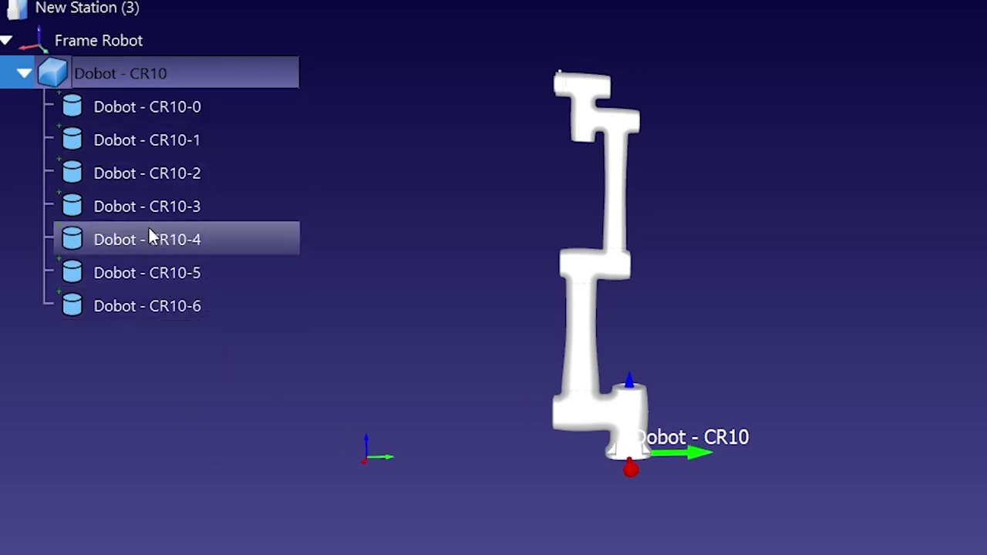
left_click(187, 115)
left_click(178, 301, "shift")
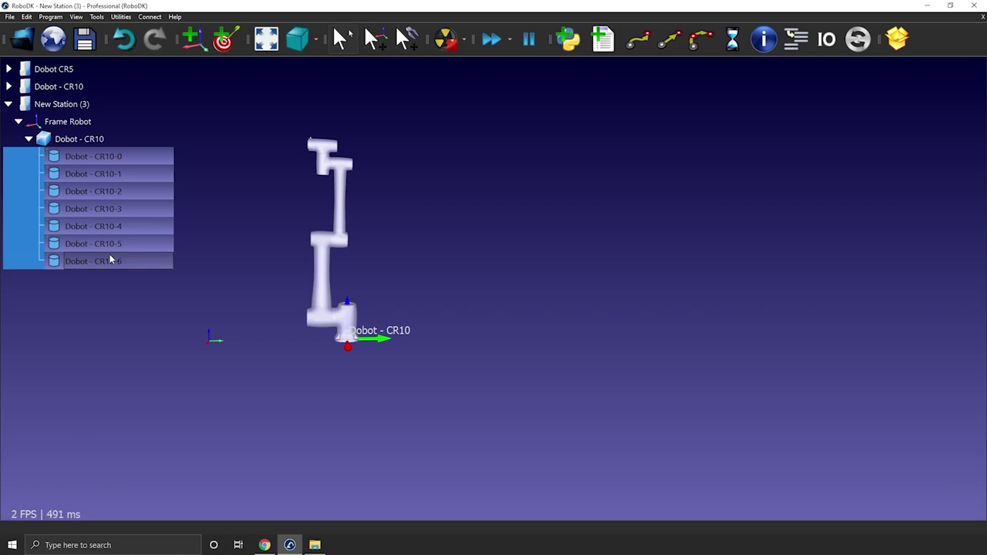
Step: Switch to the prepared Dobot - CR10 station and expand Frame Robot to list its base and joint objects
left_click_drag(139, 139, 74, 93)
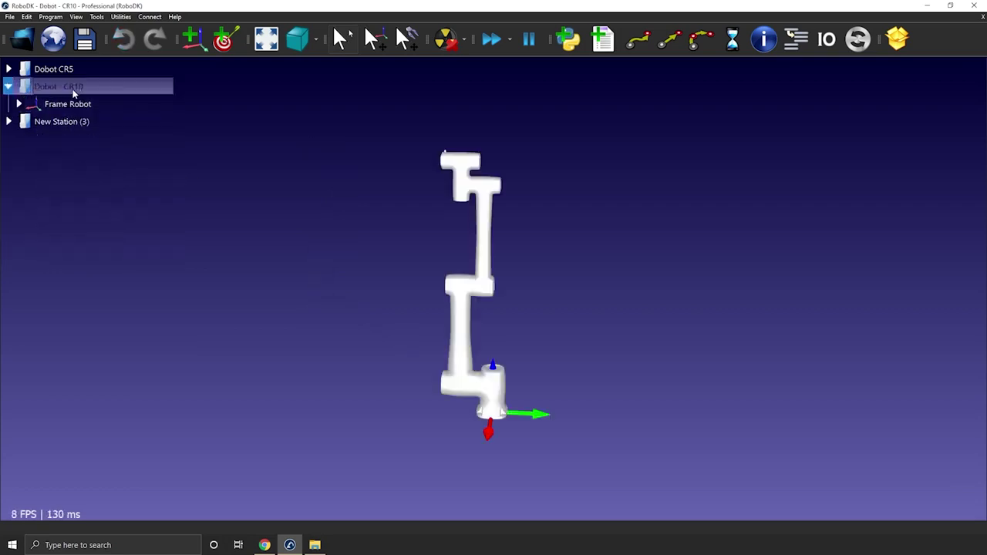
left_click(19, 104)
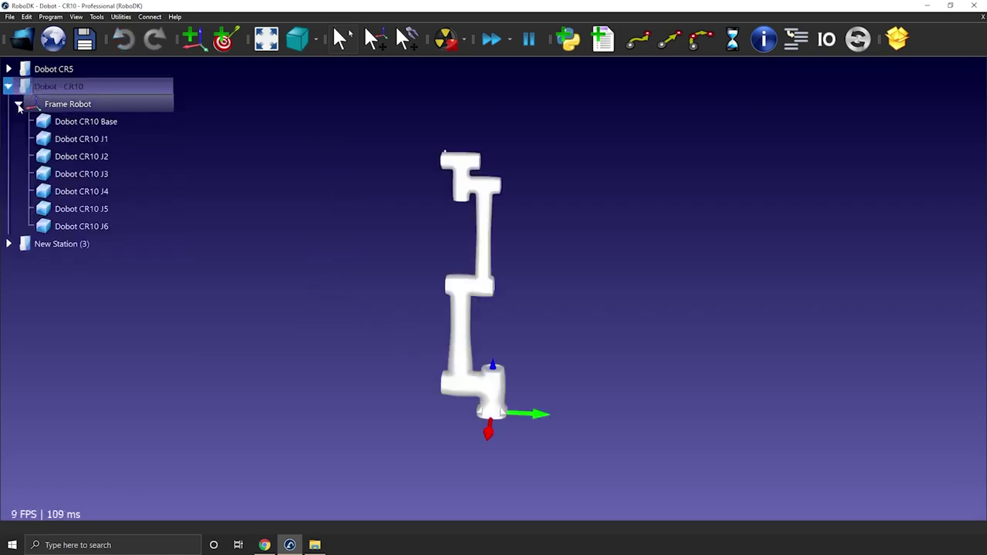
left_click_drag(296, 233, 290, 208)
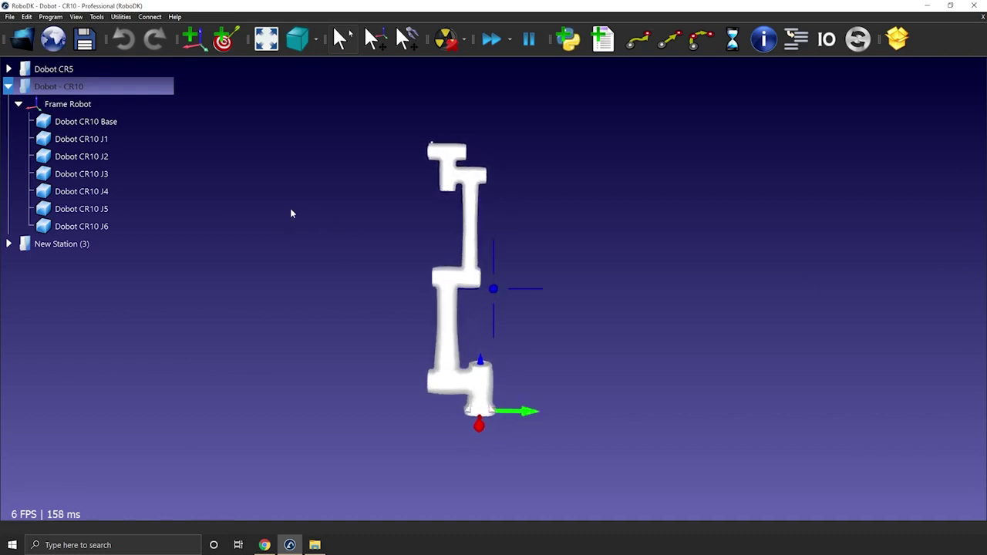
Step: Start a new mechanism of type 6 axes collaborative robot and name it Dobot - CR10
left_click(96, 16)
left_click(155, 64)
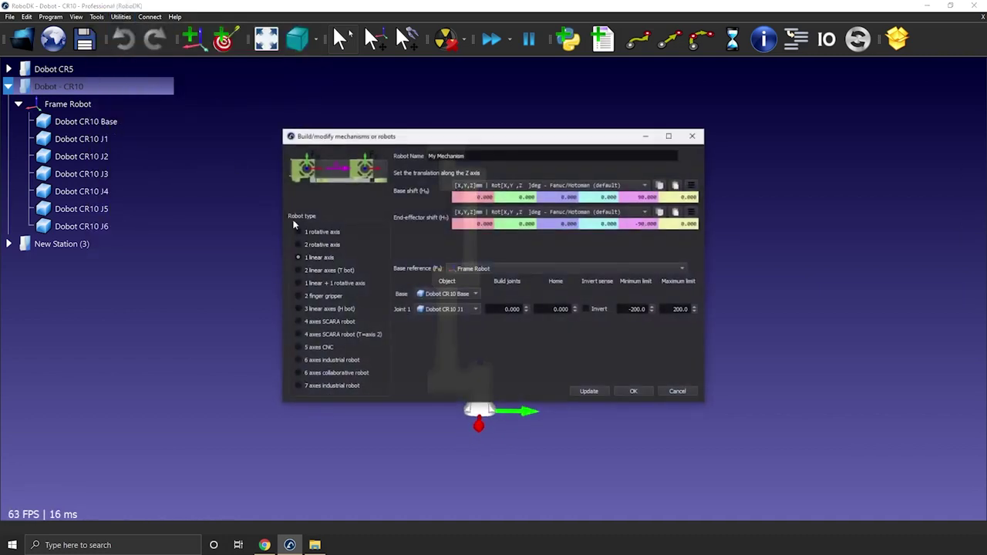
left_click(332, 373)
left_click_drag(426, 144, 715, 77)
left_click(769, 88)
key("ctrl+a")
type("D")
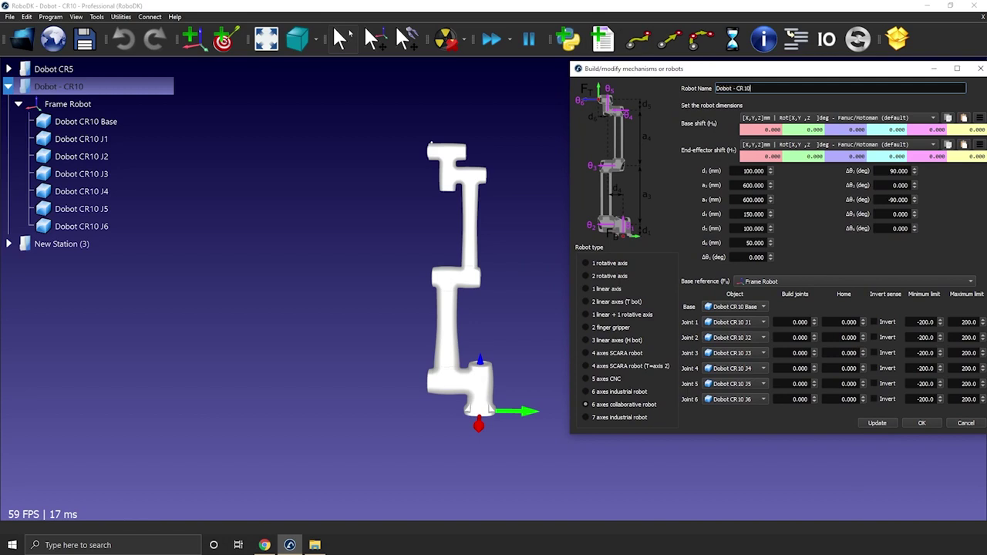
Step: Use Frame Robot as the mechanism's base reference and keep Dobot CR10 J3 as the Joint 3 object
left_click(776, 282)
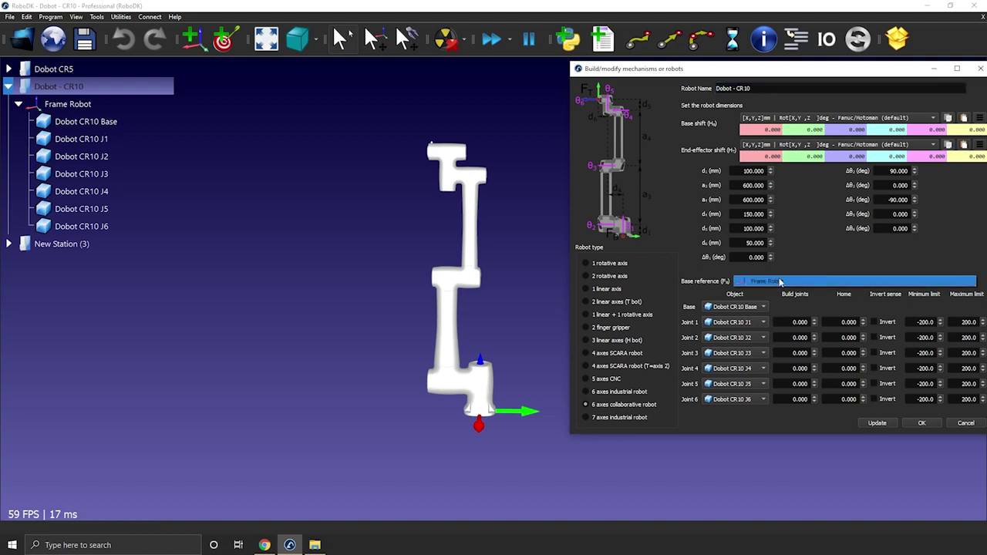
left_click(781, 283)
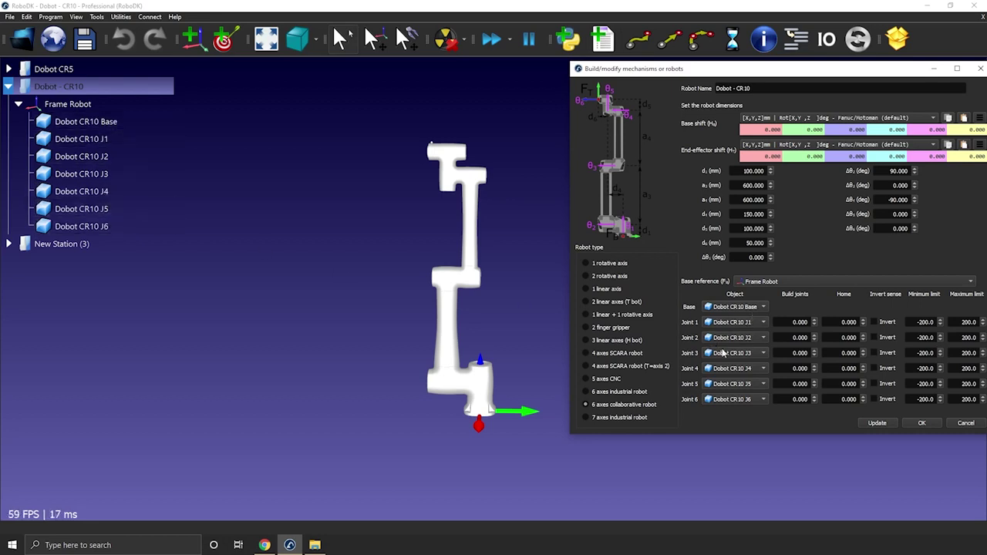
left_click(763, 353)
left_click(766, 356)
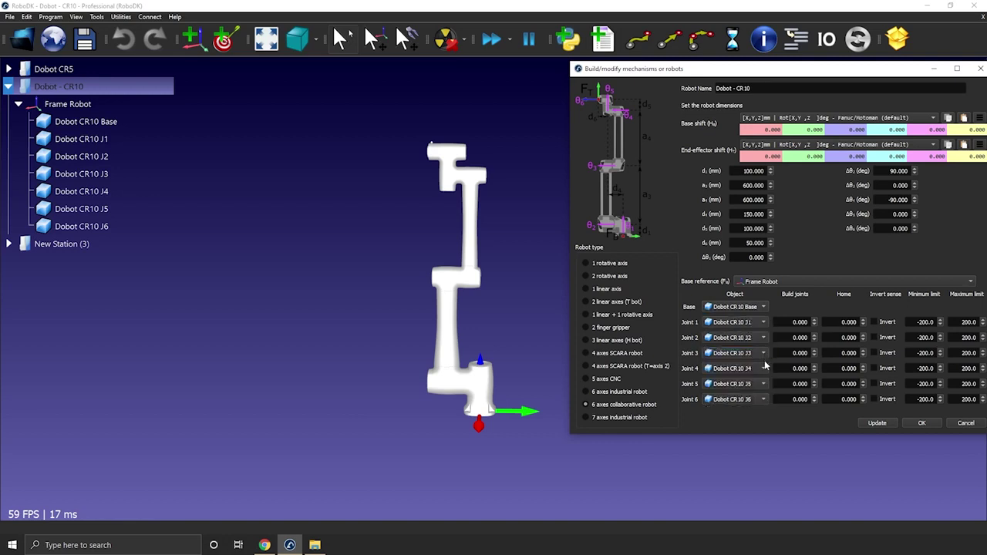
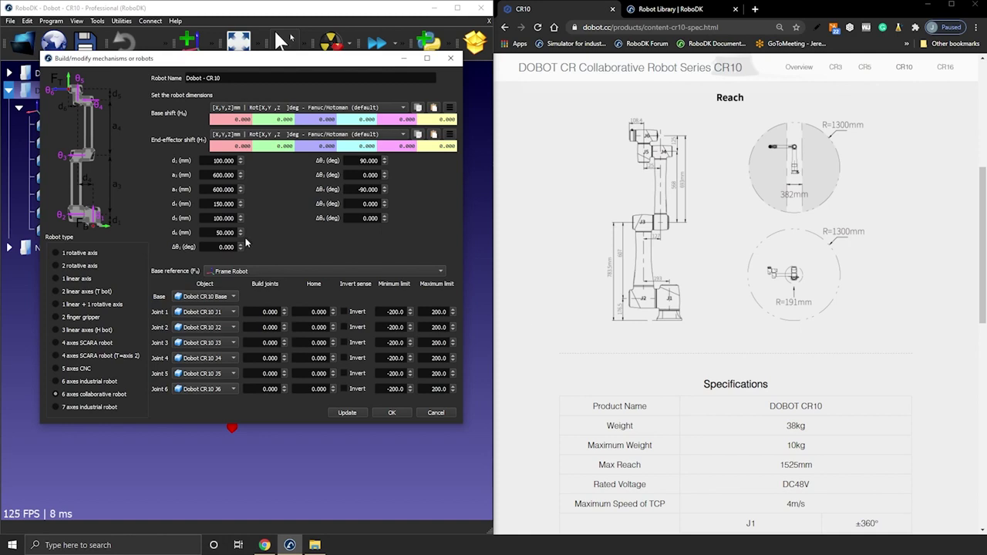
Step: Enter the robot dimensions d1 as 176.5 mm, a3 as 607 mm and a4 as 568 mm
left_click_drag(209, 162, 257, 159)
type("176.5")
left_click(215, 175)
left_click_drag(215, 175, 235, 175)
type("607")
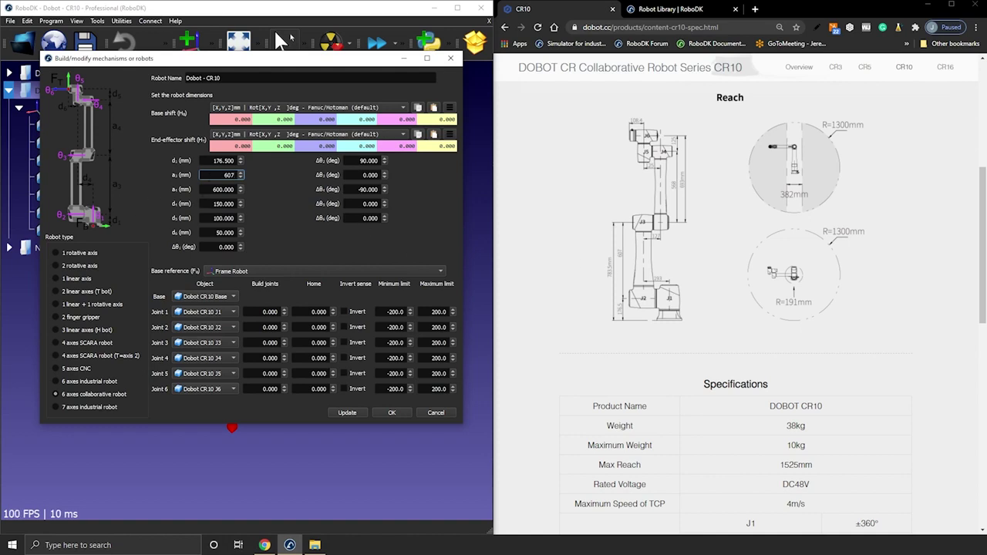
key("Tab")
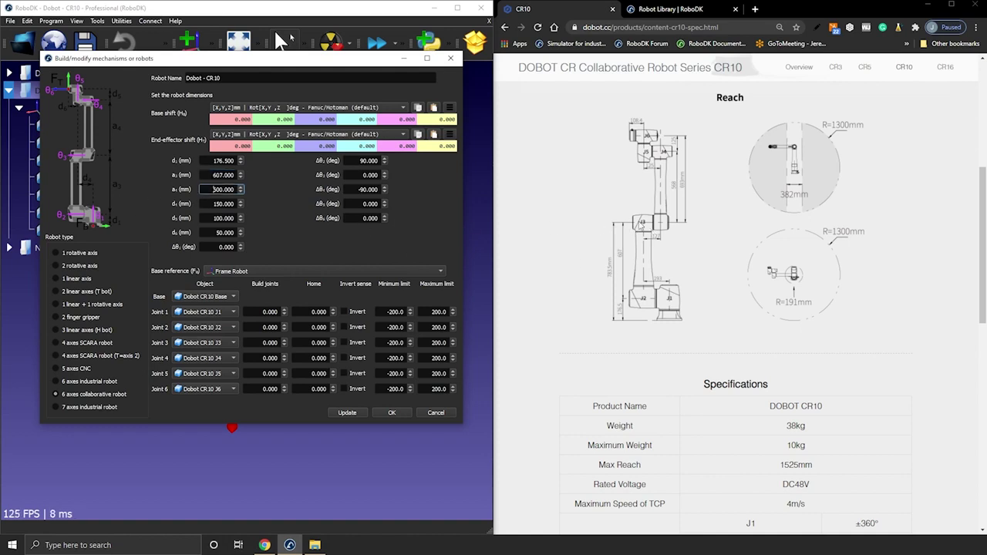
double_click(228, 189)
type("568")
Step: Set the robot dimensions d4 to 191 mm, d5 to 125 mm and d6 to 108.4 mm, and update the robot
left_click(213, 204)
key("Tab")
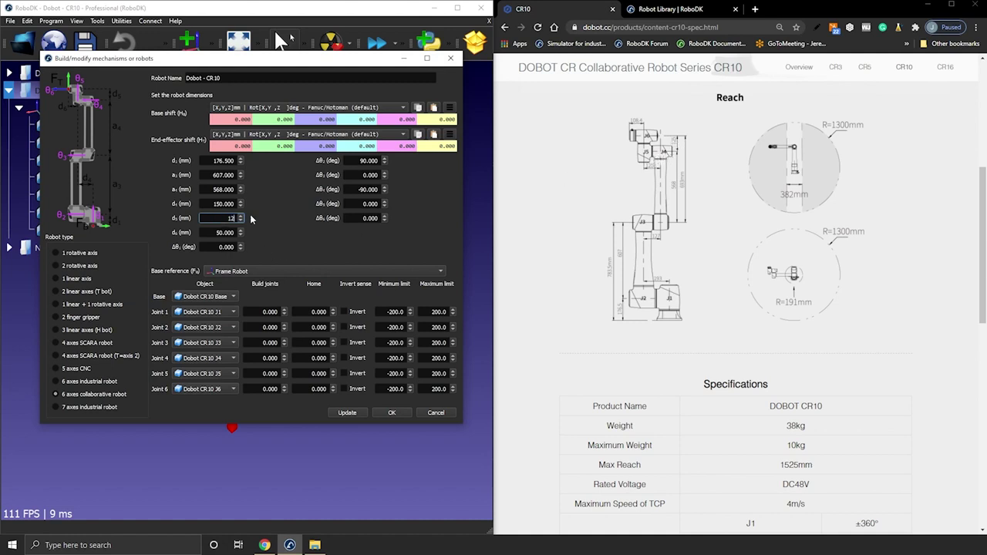
key("Tab")
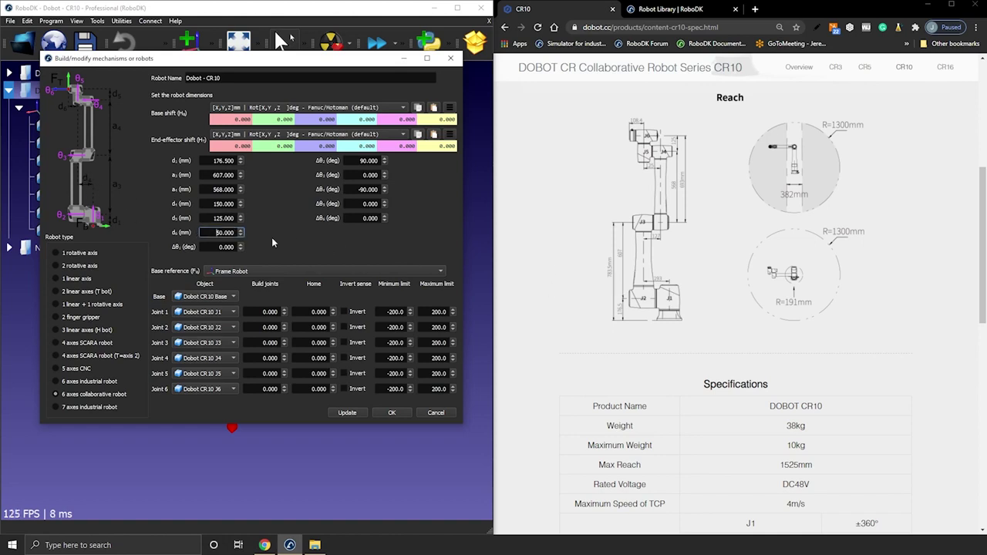
key("shift+Tab")
key("shift+Tab")
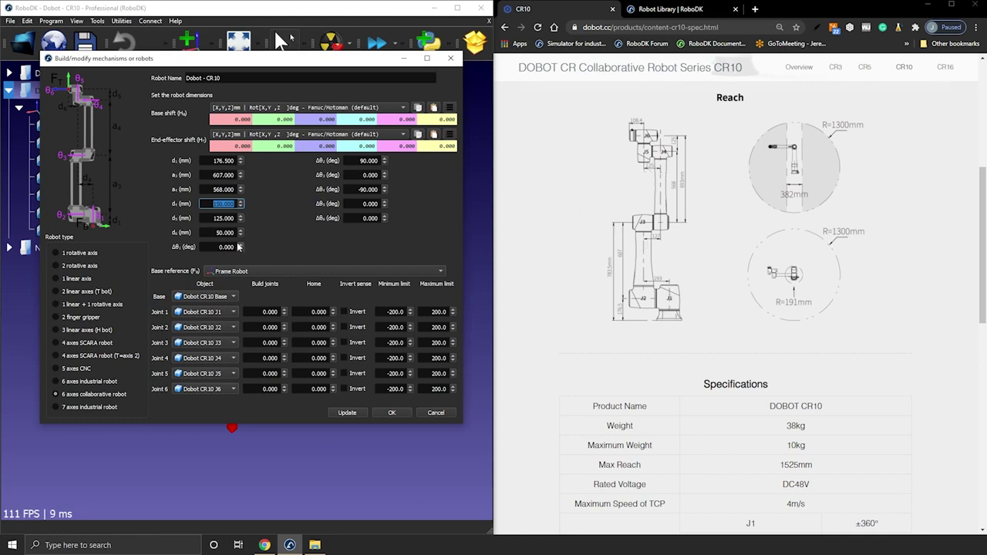
type("191")
key("Tab")
key("Tab")
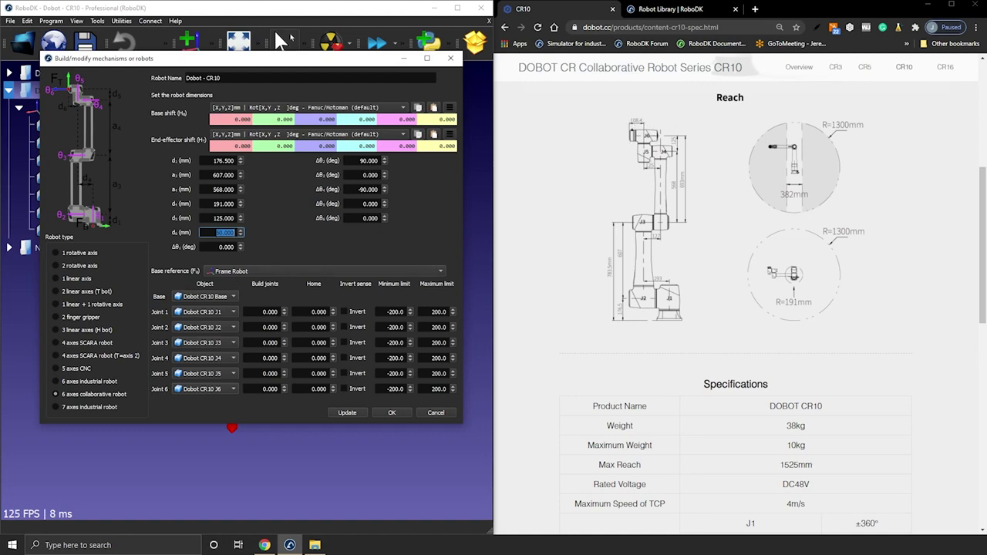
type("108.4")
left_click(345, 412)
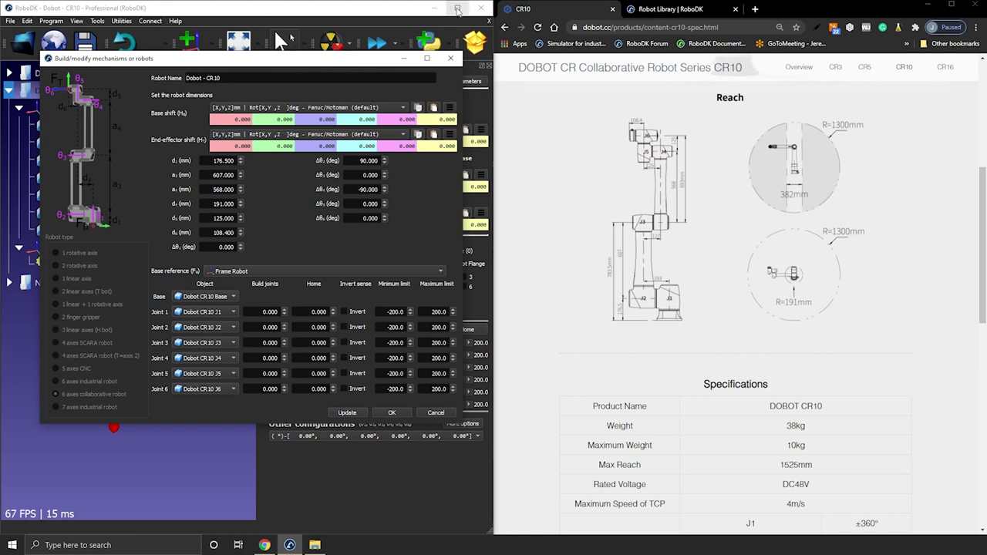
Step: Enlarge the station window and jog the generated robot's joints to inspect how its links rotate
left_click(458, 9)
left_click_drag(231, 57, 143, 81)
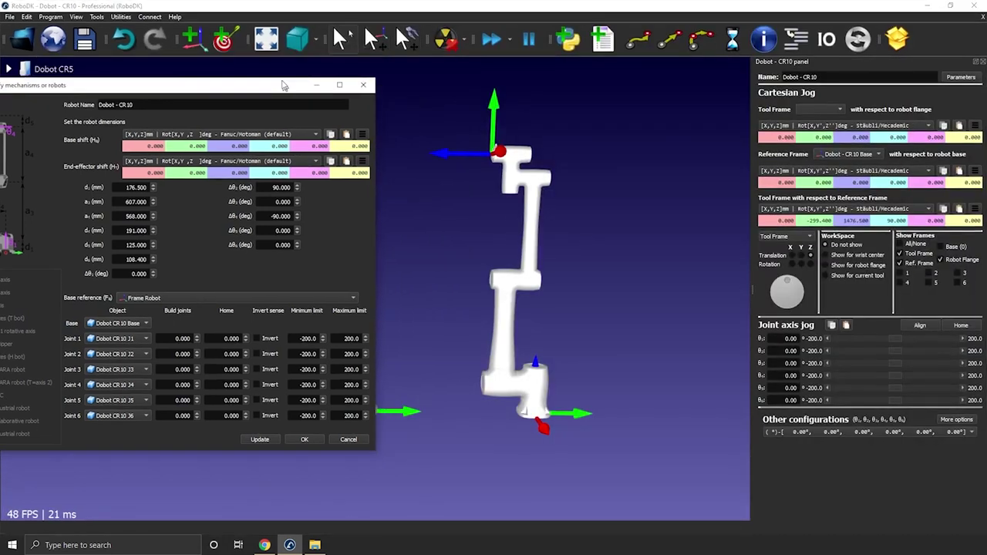
left_click_drag(896, 340, 893, 376)
scroll(736, 391, "up", 5)
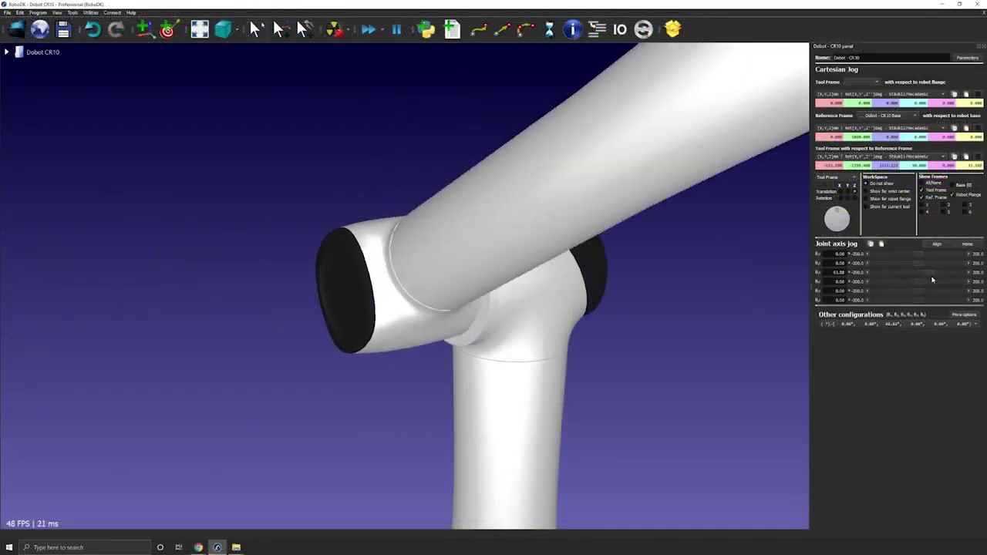
left_click_drag(934, 282, 904, 290)
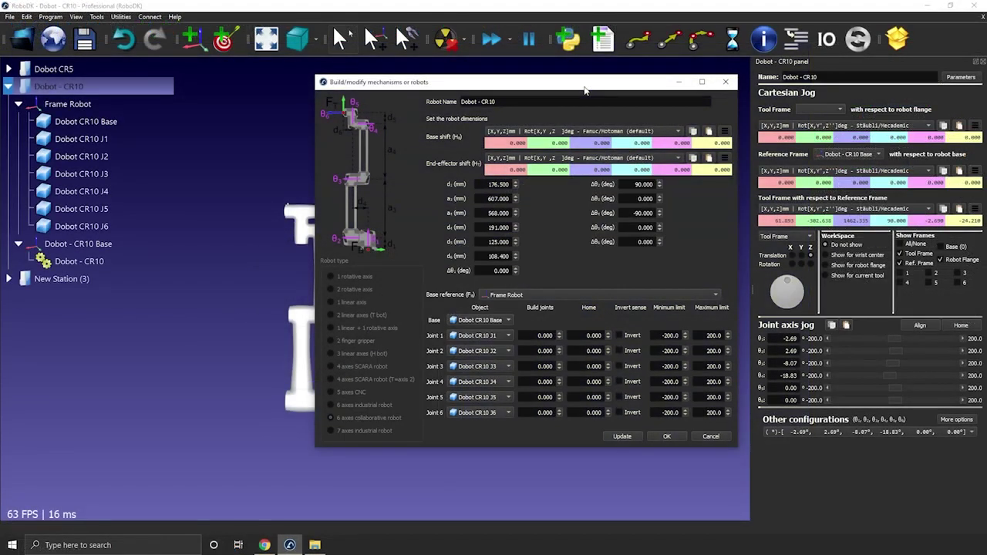
Step: Place the station beside the browser's CR10 specifications page and bring up its Joint Ranges table
left_click_drag(584, 91, 569, 94)
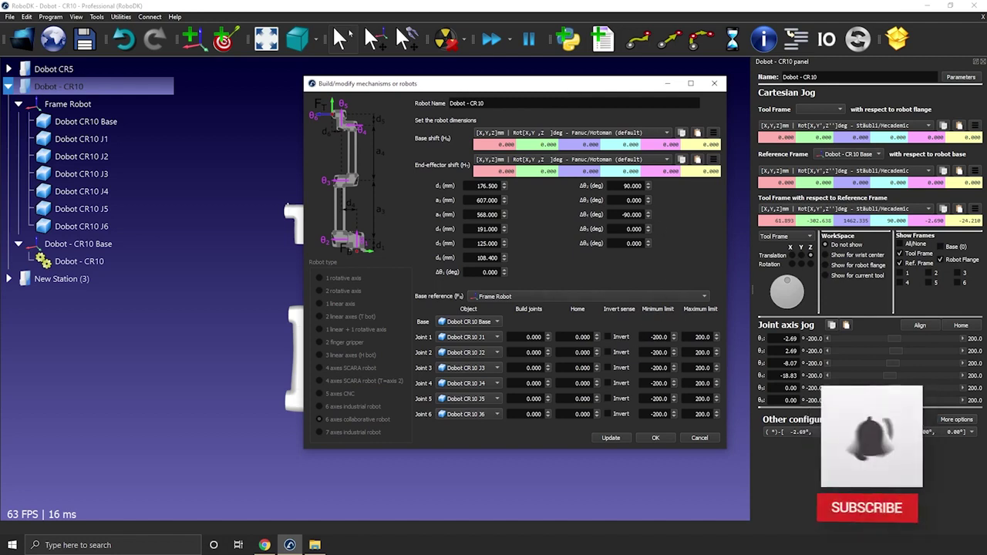
left_click_drag(462, 83, 257, 109)
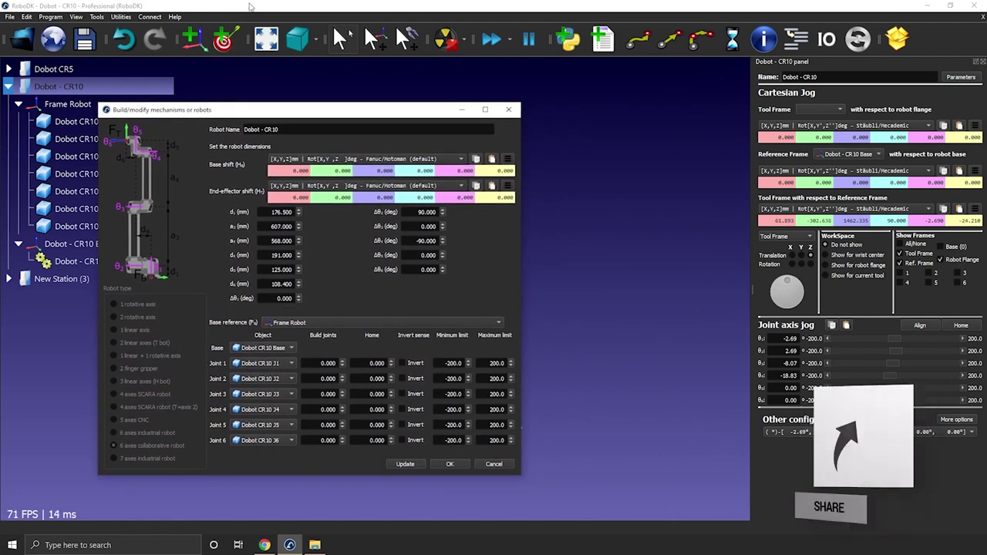
left_click_drag(251, 6, 1, 46)
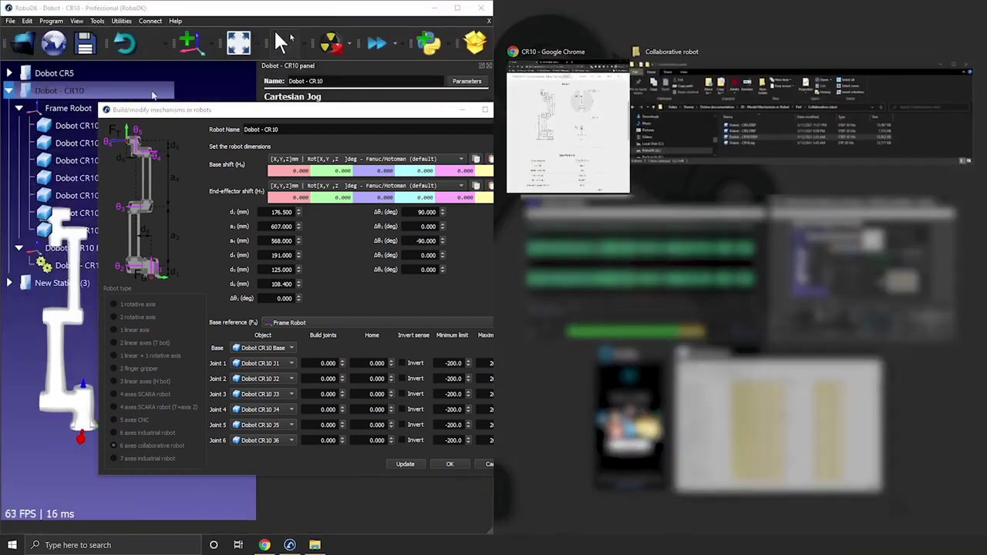
left_click(567, 135)
scroll(712, 302, "down", 7)
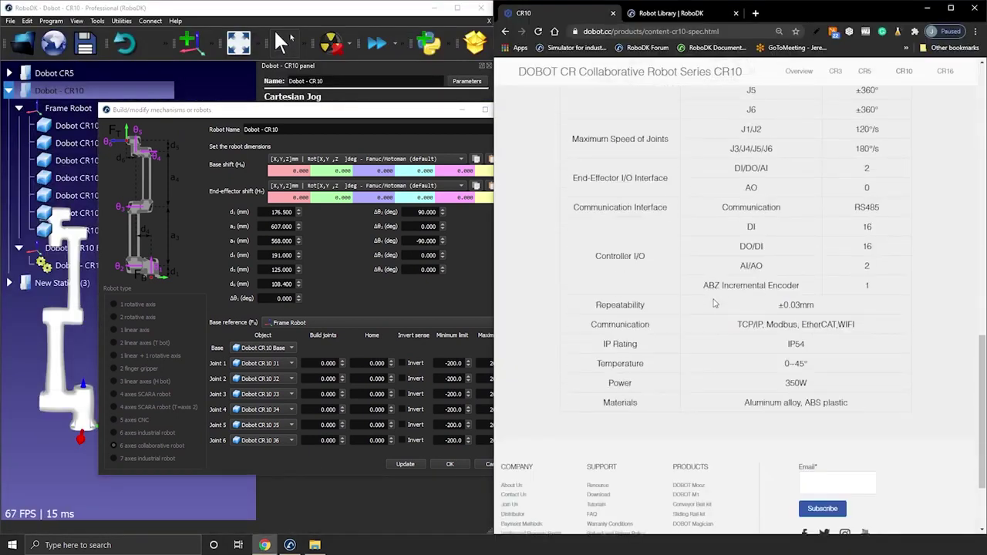
scroll(872, 241, "up", 2)
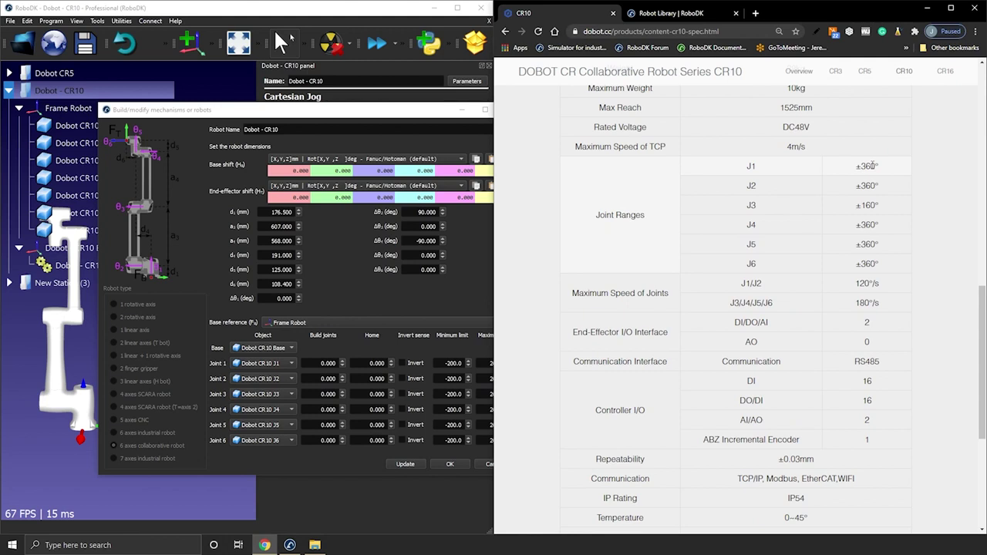
Step: Set the minimum limit of joints 1, 2, 4, 5 and 6 to -360 degrees
left_click_drag(403, 118, 365, 118)
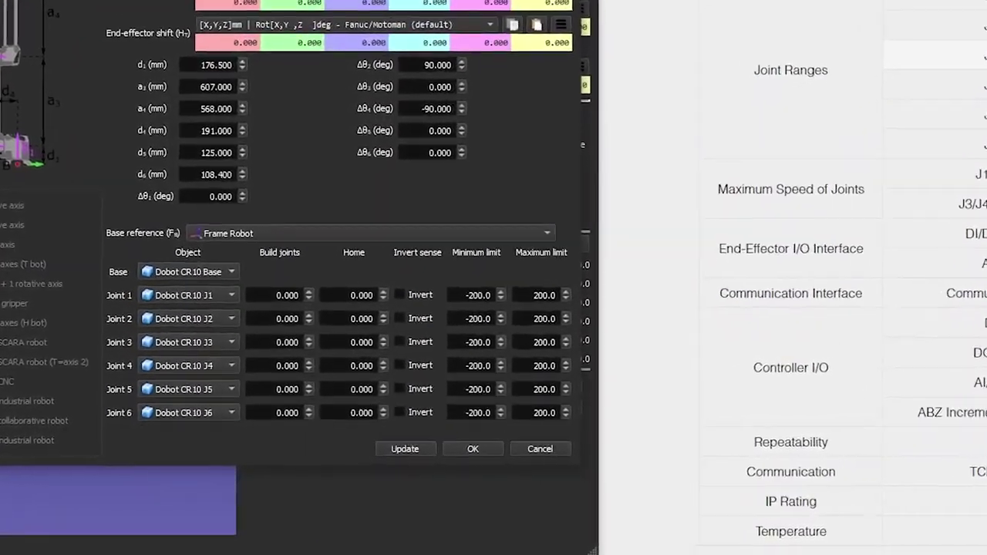
double_click(476, 296)
type("-360")
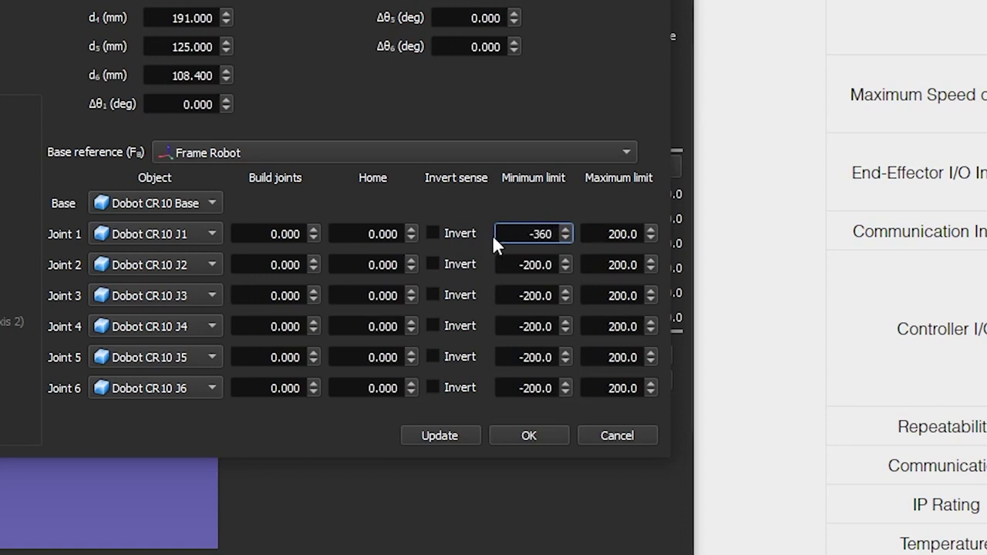
double_click(551, 265)
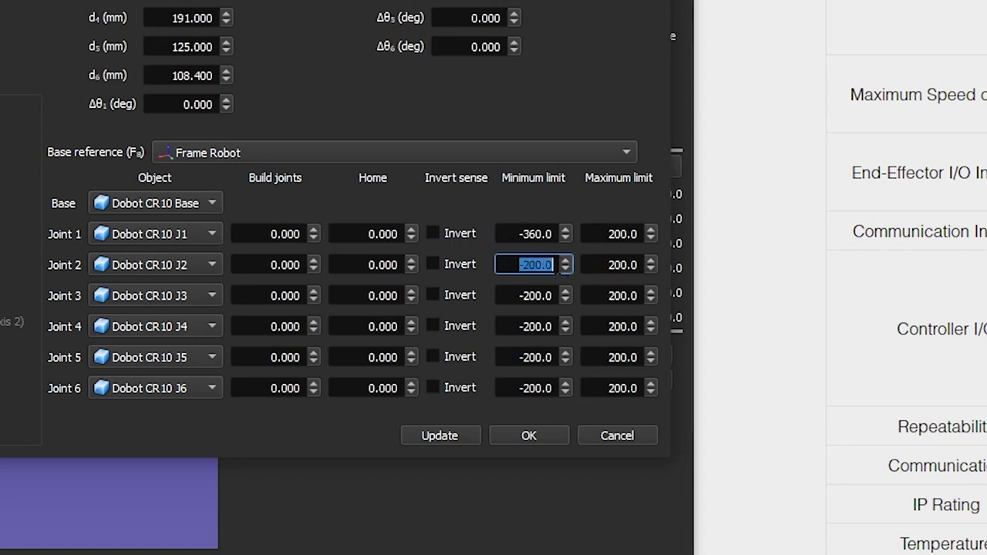
double_click(540, 326)
type("-360")
double_click(540, 357)
type("-360")
double_click(536, 388)
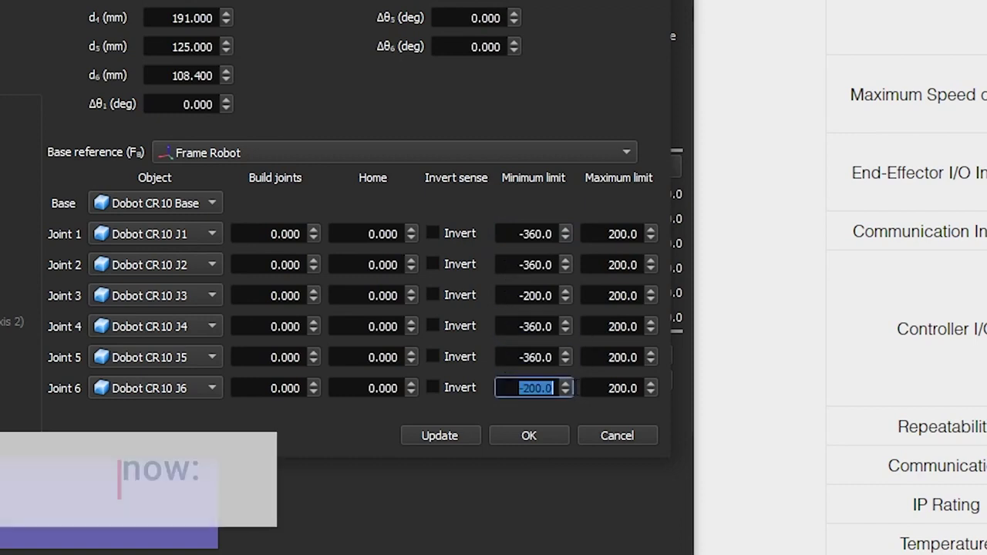
type("-360")
Step: Set the maximum limit of joints 1, 2, 4, 5 and 6 to 360 degrees
left_click(620, 234)
double_click(619, 234)
type("-360")
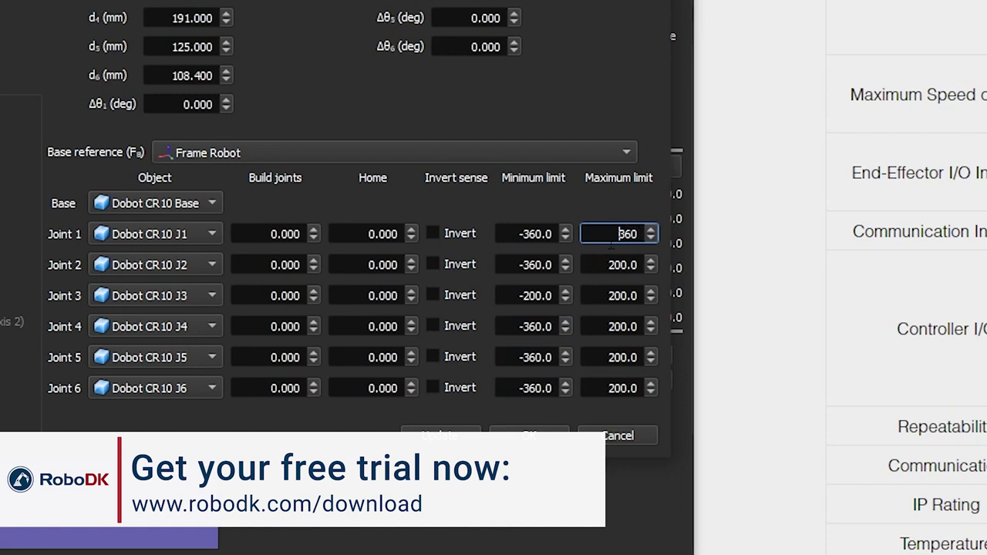
key("Return")
double_click(620, 264)
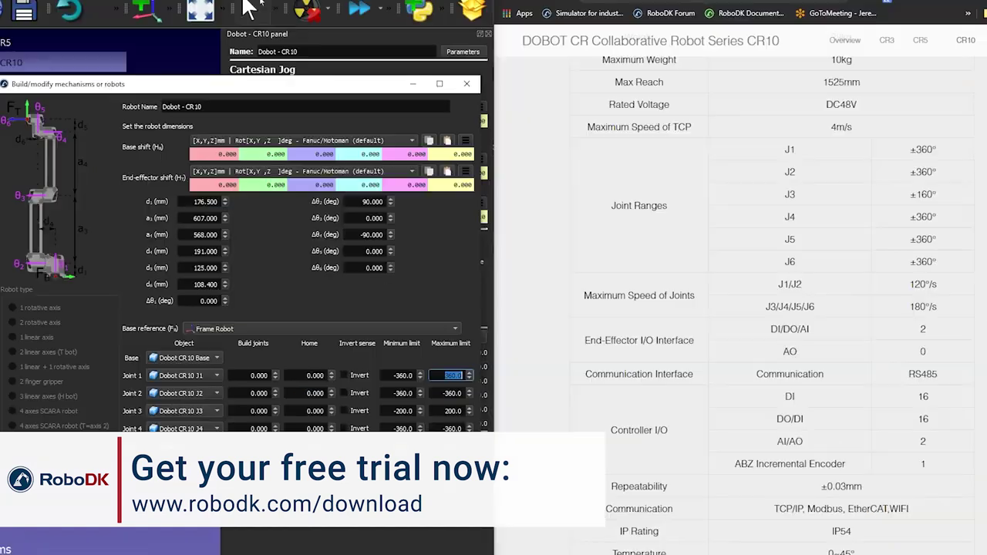
type("360")
double_click(453, 393)
type("360")
double_click(453, 428)
type("360")
double_click(453, 446)
type("360")
double_click(453, 464)
type("360")
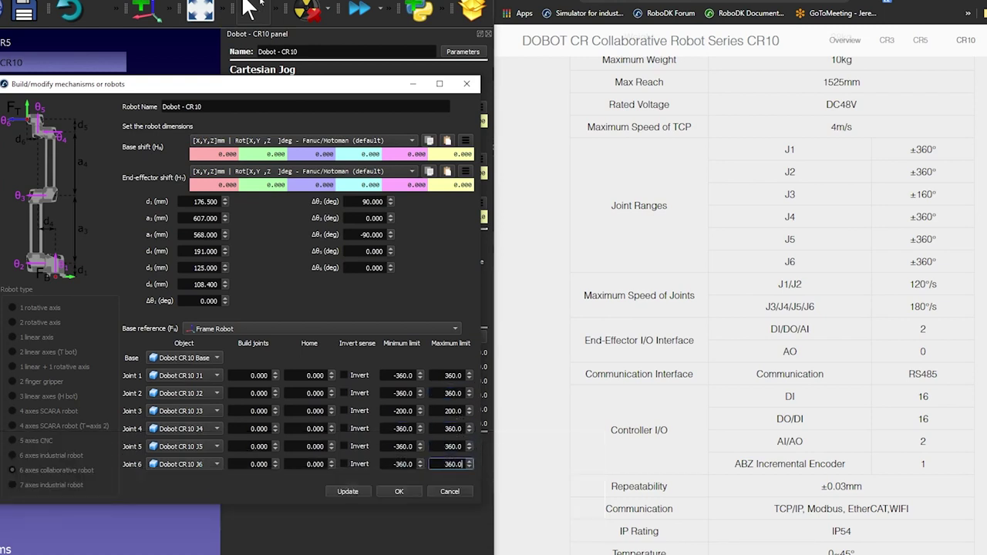
Step: Limit joint 3 to between -160 and 160 degrees and update the robot
double_click(403, 410)
type("-160")
double_click(453, 411)
type("160")
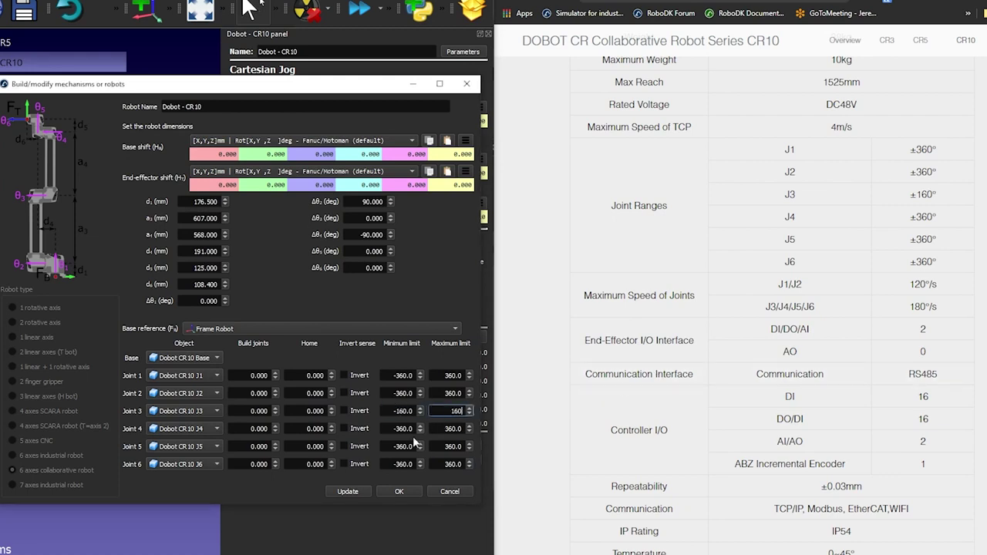
left_click(351, 491)
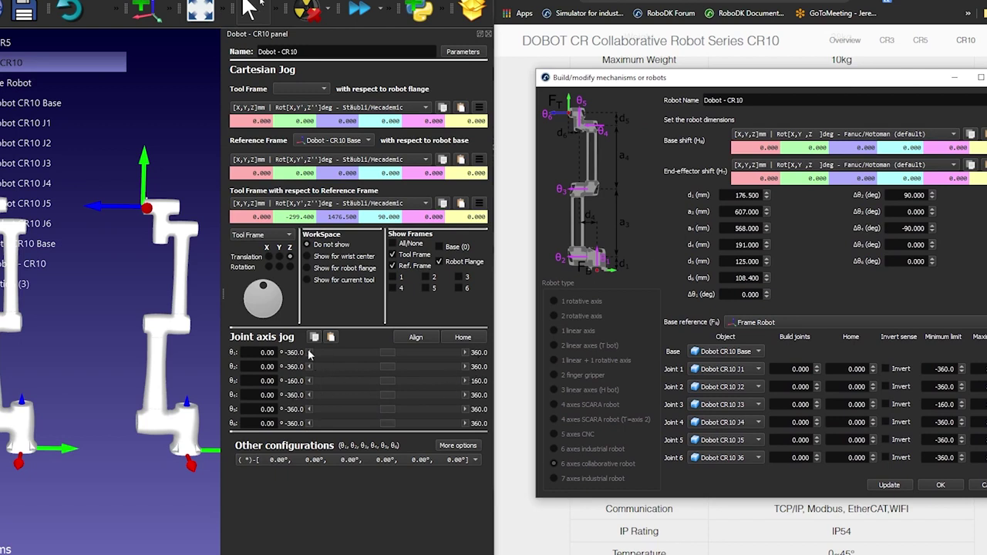
Step: Return the robot to its home position after a test jog, and hide Frame Robot with its source objects
mouse_move(389, 397)
left_mouse_down()
mouse_move(410, 392)
mouse_move(365, 385)
mouse_move(437, 392)
mouse_move(293, 367)
mouse_move(462, 392)
mouse_move(389, 381)
left_mouse_up()
left_click(464, 337)
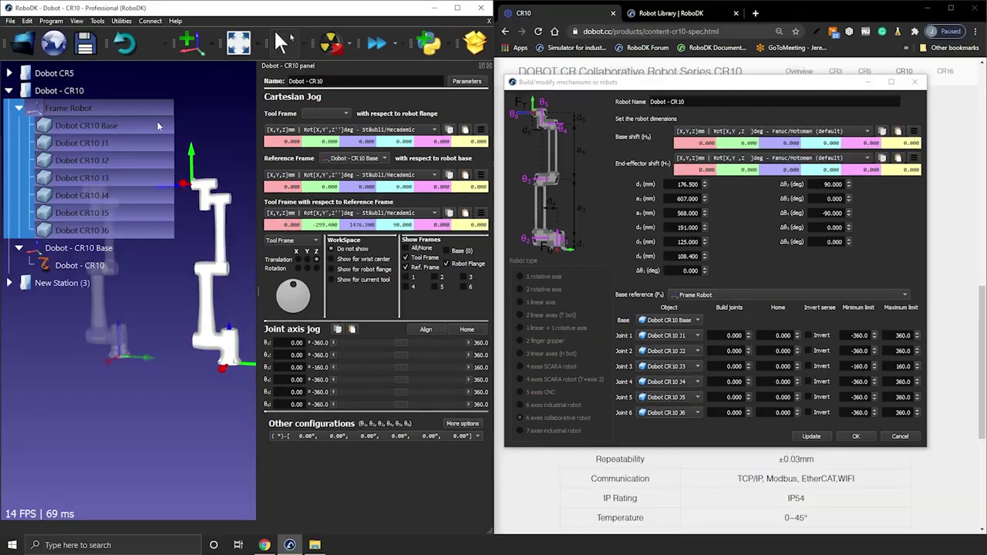
Step: Jog the robot to -90° on joint 3, 90° on joint 4 and 90° on joint 5
right_click_drag(185, 202, 142, 271)
left_click_drag(143, 274, 223, 351)
left_click_drag(401, 372, 363, 372)
double_click(295, 367)
type("-90")
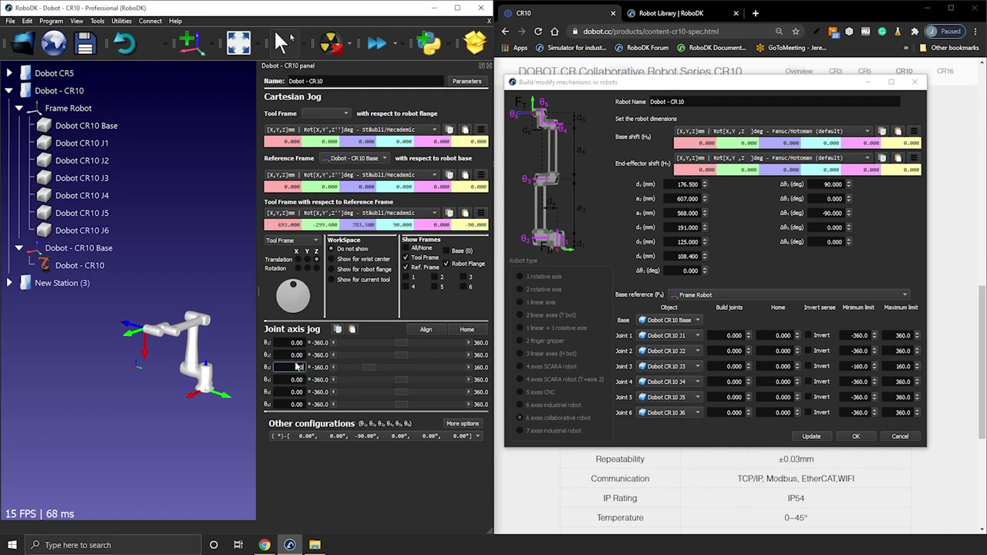
key("Tab")
type("90")
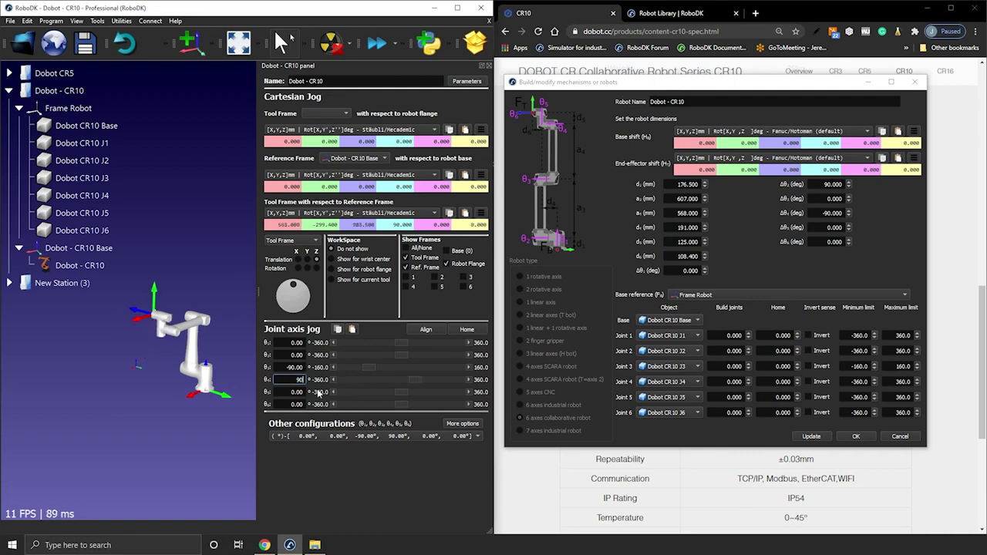
left_click_drag(401, 392, 418, 392)
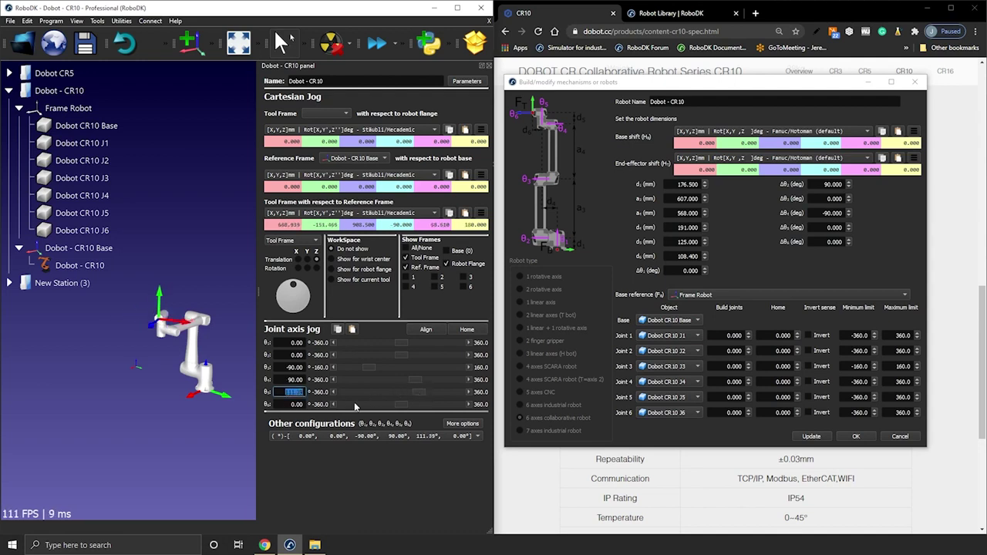
type("90")
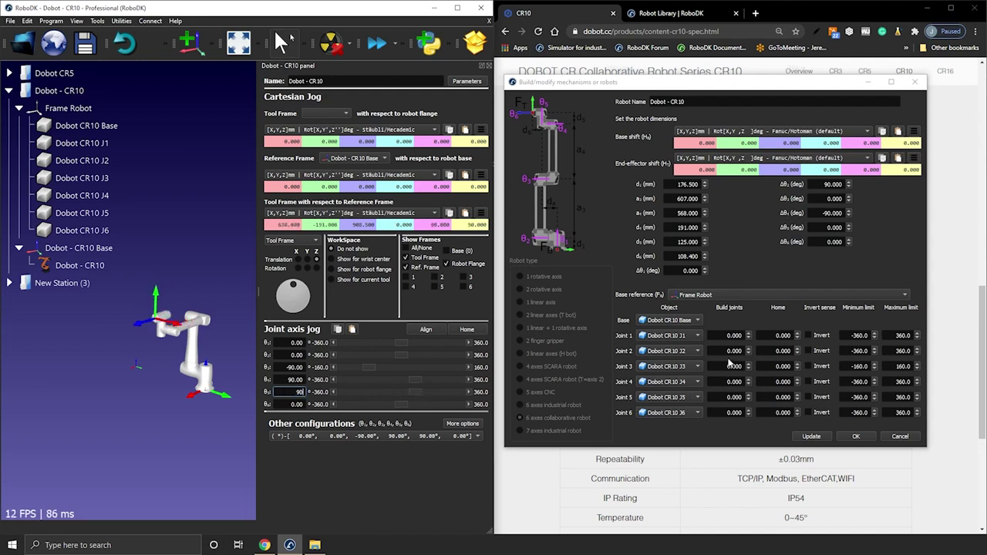
Step: Set the home position to -90° for joint 3 and 90° for joints 4 and 5, and update the robot
double_click(783, 367)
type("-90")
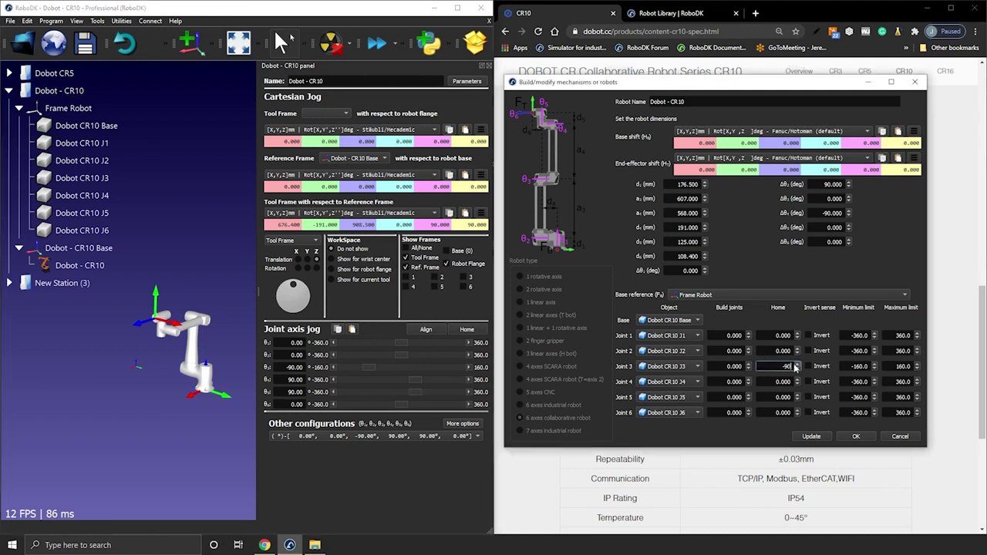
left_click(778, 382)
left_click(777, 397)
left_click(818, 437)
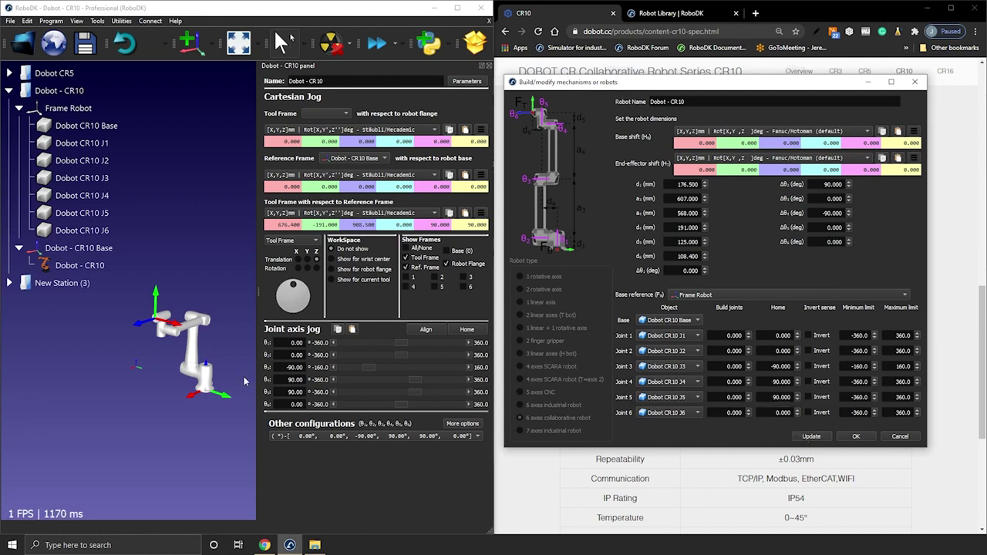
Step: Test the home position by jogging the tool down along Z and sideways along Y, homing the robot after each move
left_click(156, 297)
left_click_drag(158, 296, 453, 347)
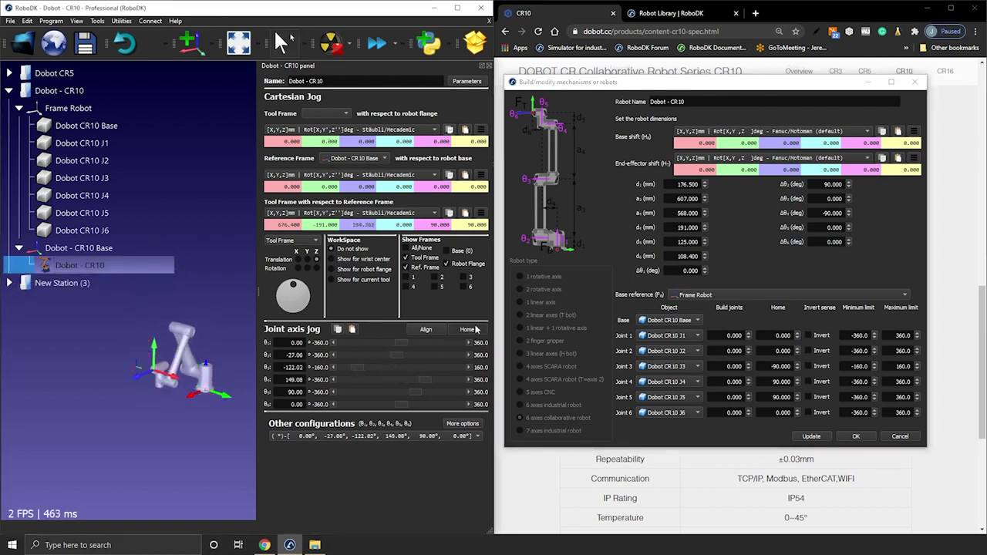
left_click(467, 329)
left_click_drag(176, 331, 229, 328)
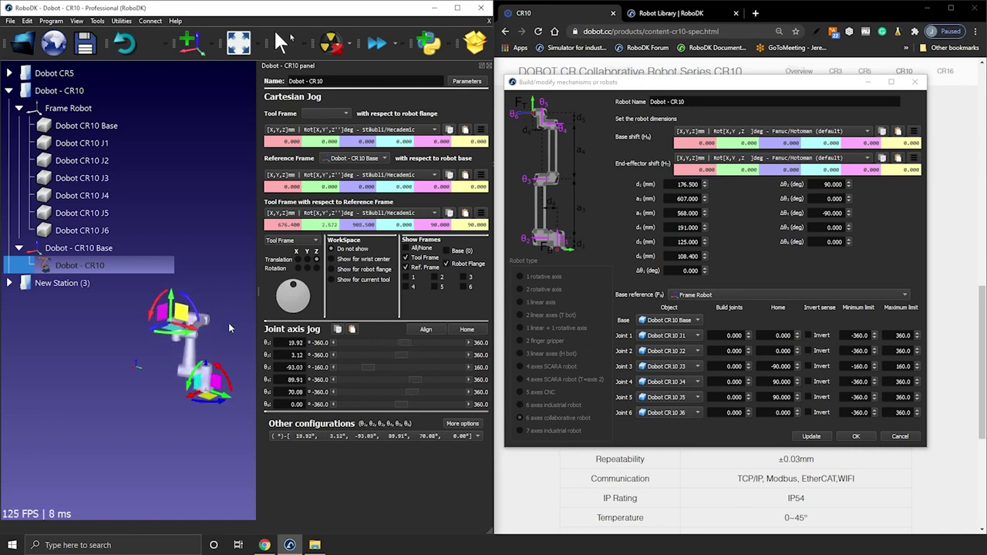
left_click(467, 330)
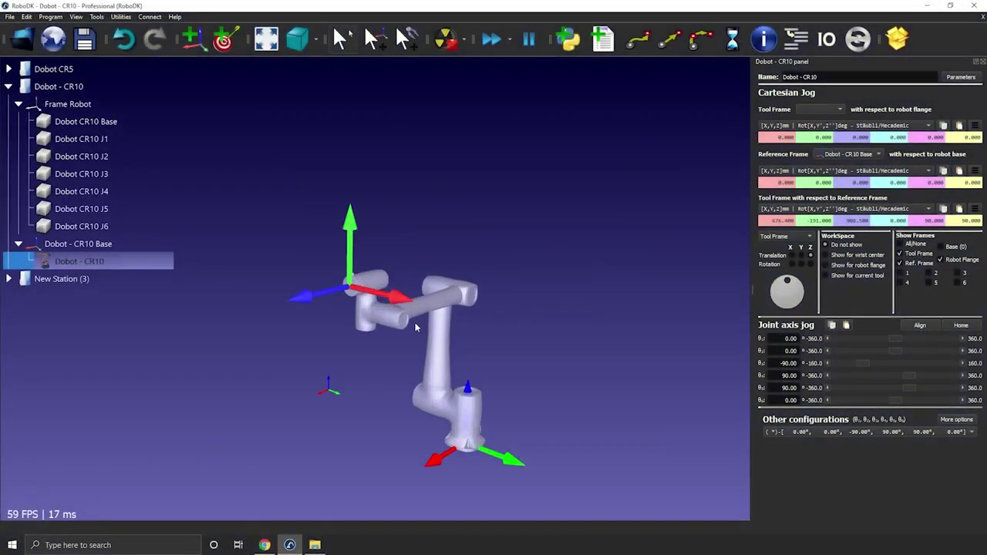
Step: Jog the robot's tool frame about 48 mm along the base's Y axis in the 3D view
left_click_drag(452, 345, 392, 342, "alt")
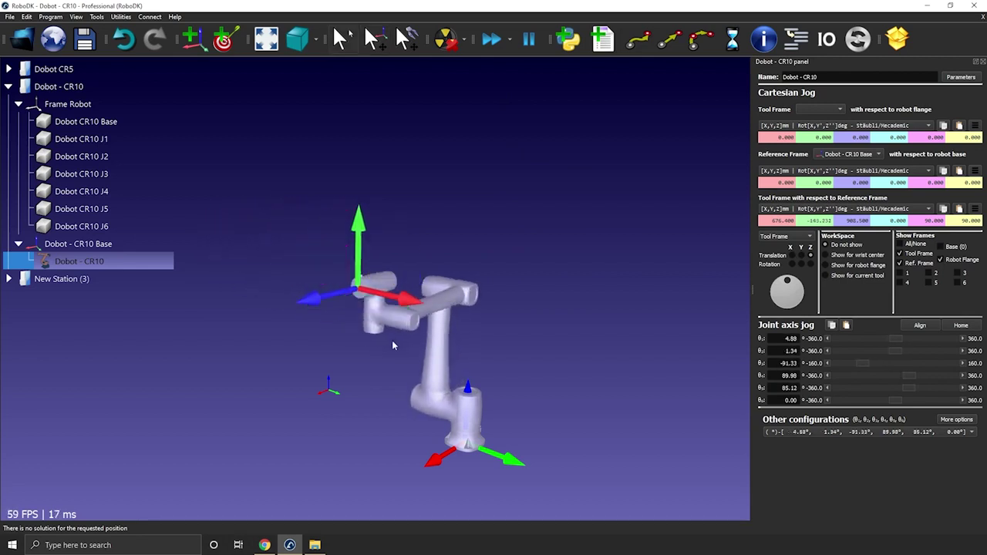